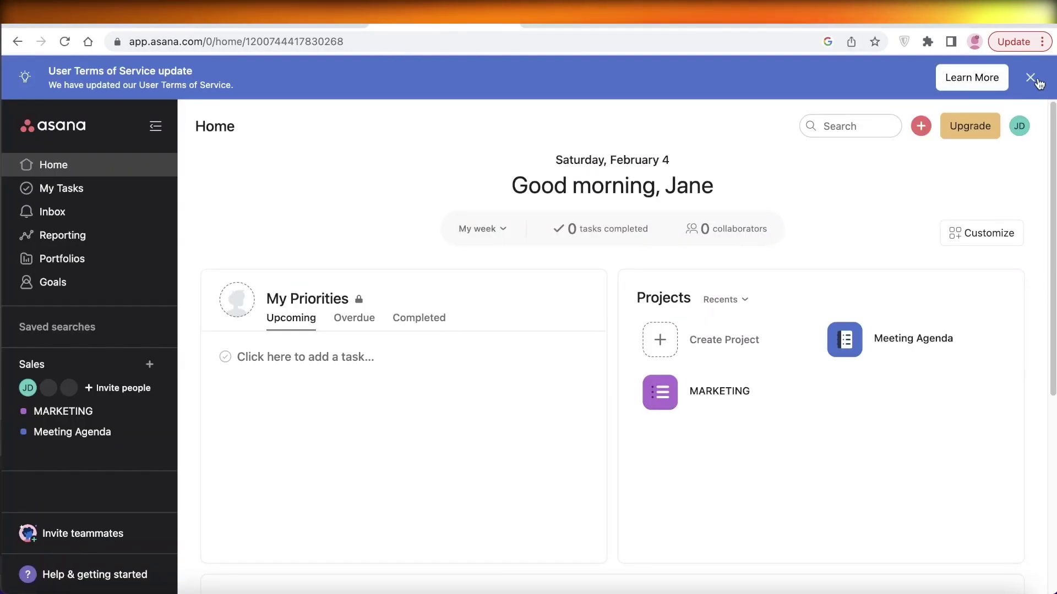
- Dismiss the terms notice, compare the Asana and Notion pricing pages, then return to Asana Home
left_click(1036, 80)
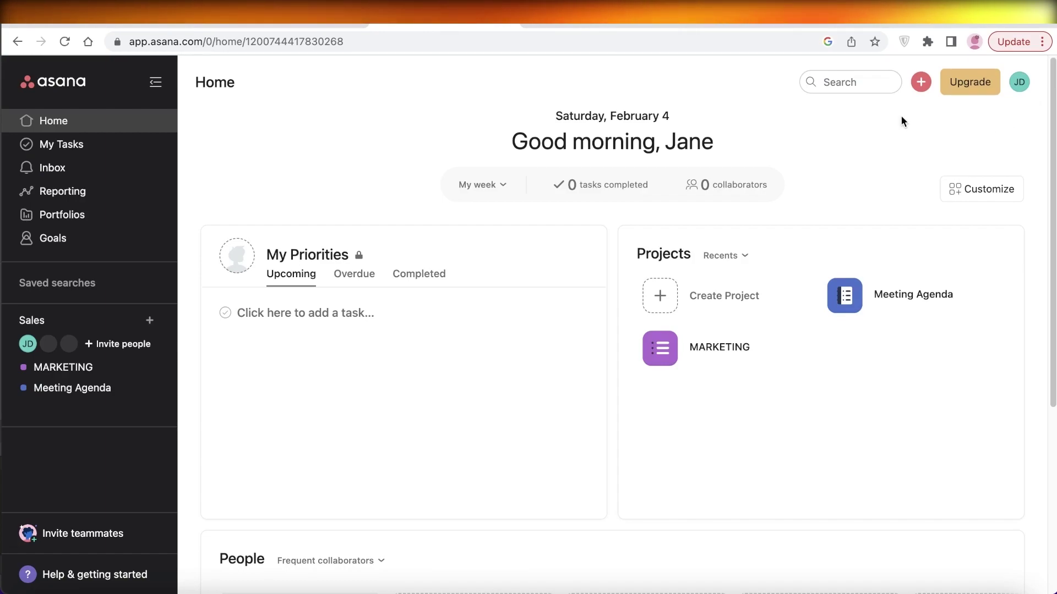
left_click(733, 22)
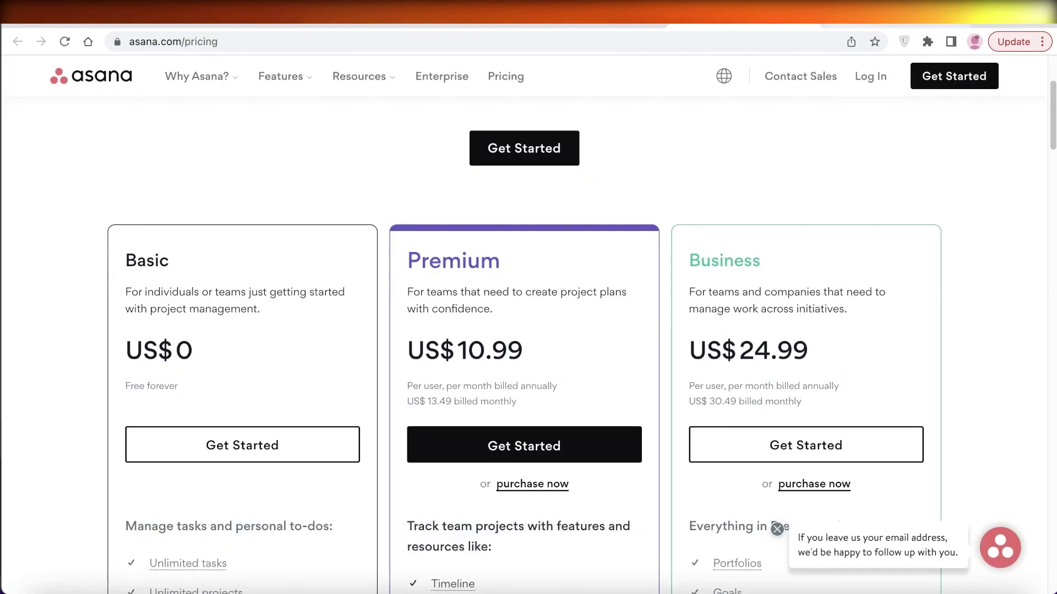
key("ctrl+Tab")
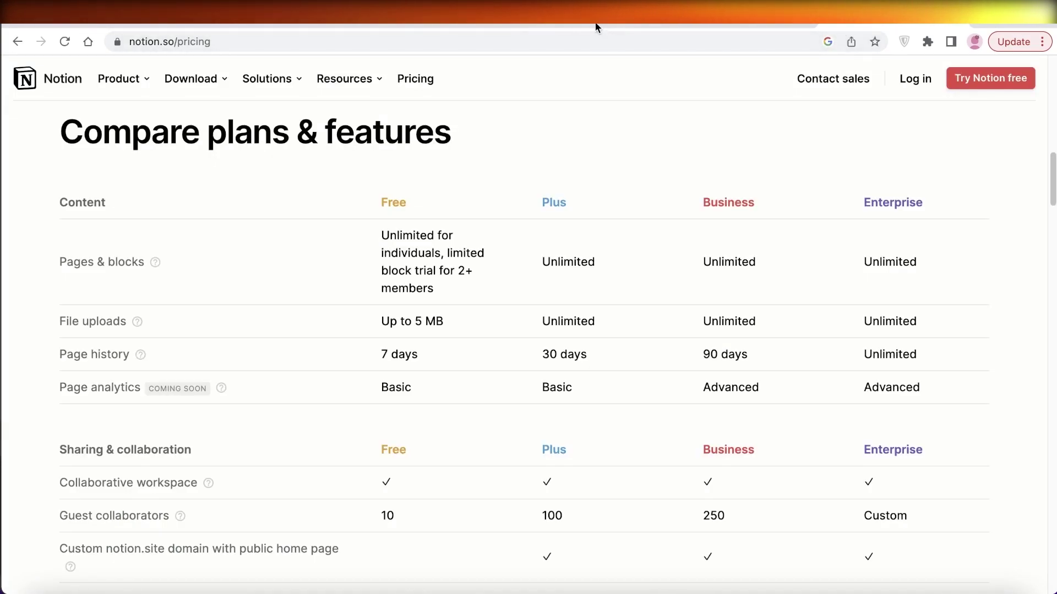
key("ctrl+Tab")
left_click(450, 22)
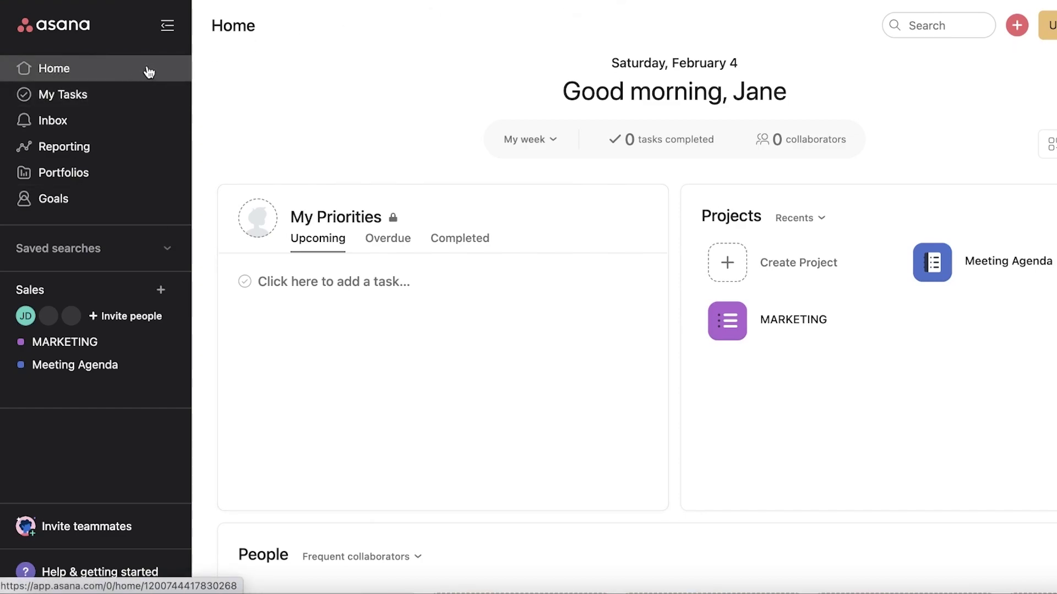
- Open the Sales team overview and start a new Sales project from the template options
left_click(77, 295)
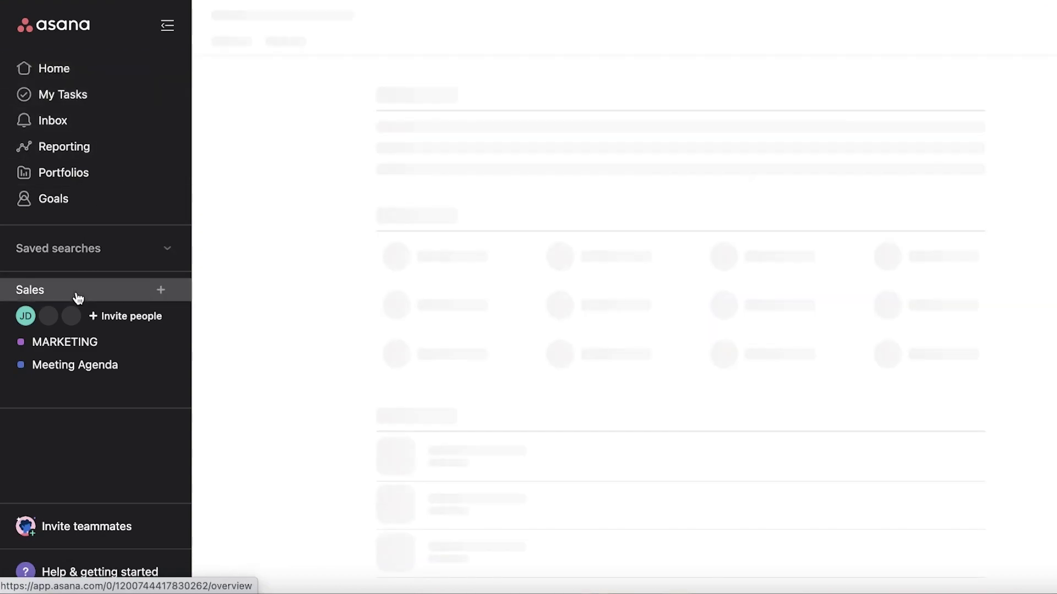
left_click(171, 289)
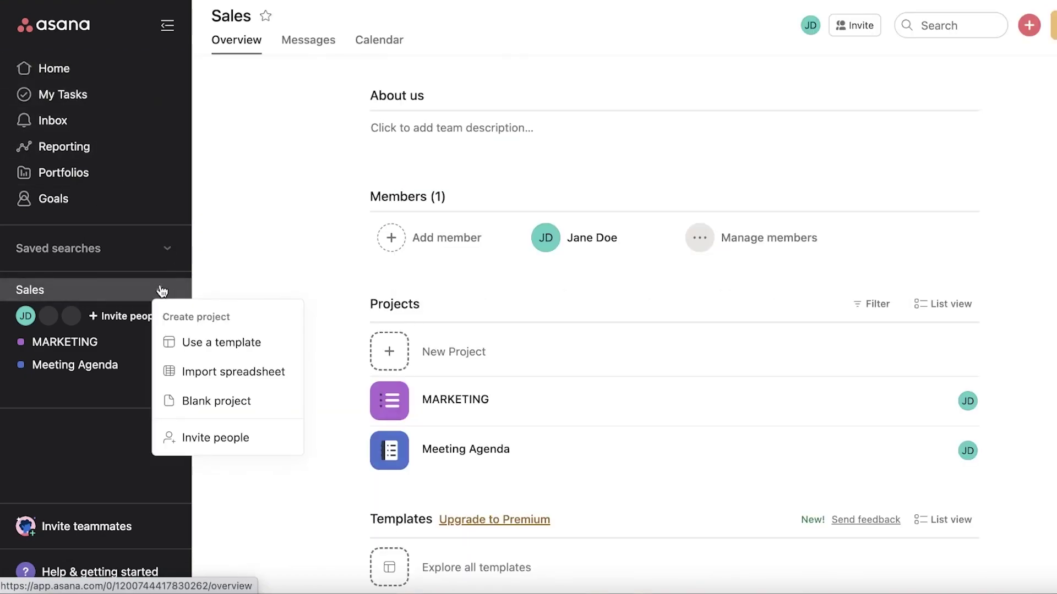
left_click(203, 342)
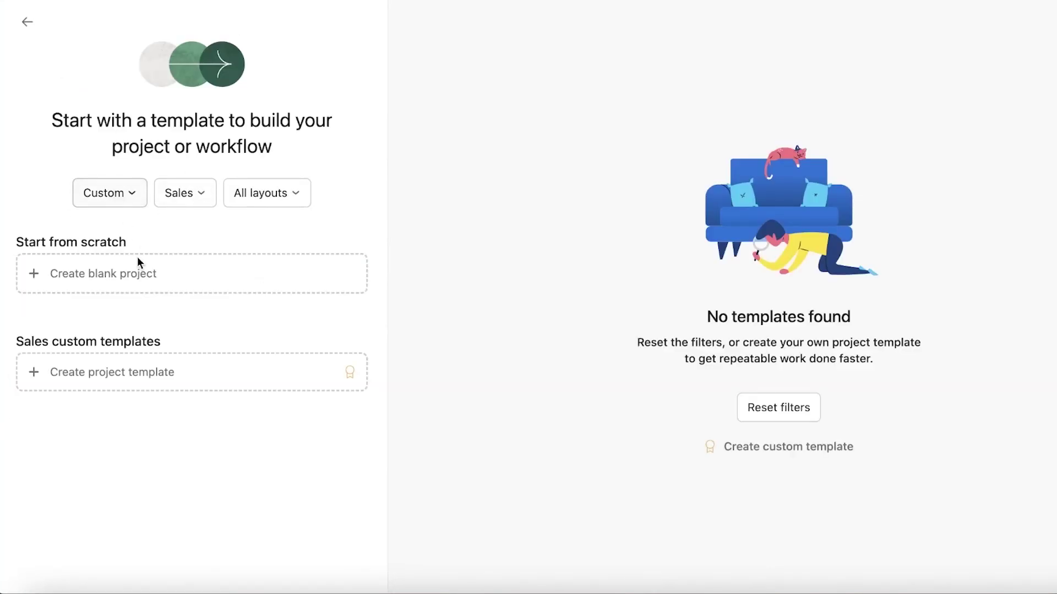
left_click(136, 290)
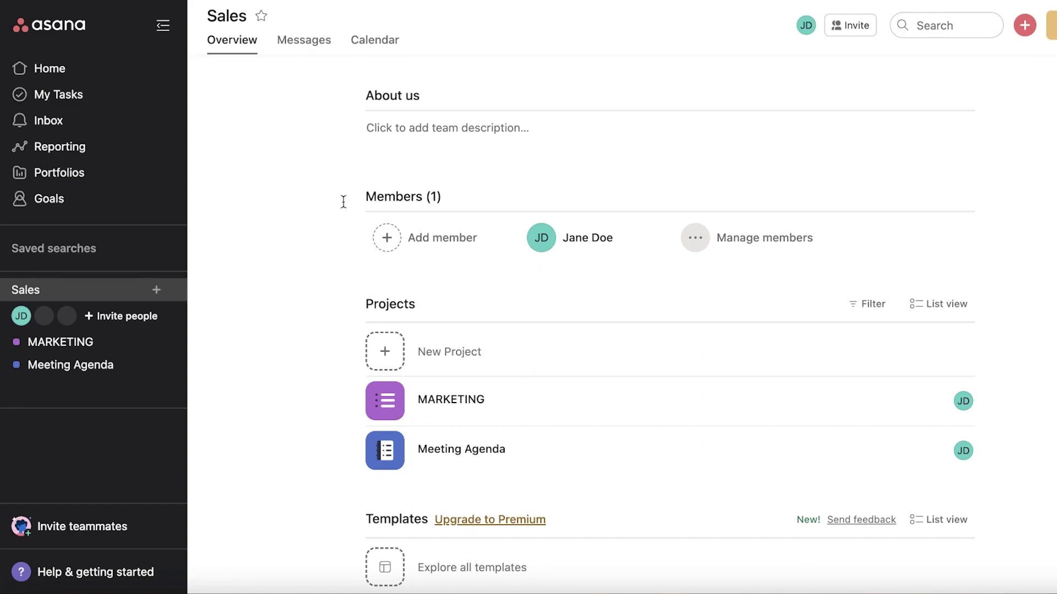
- Browse the MARKETING project, then open the Meeting Agenda project
scroll(243, 368, "down", 1)
left_click(466, 370)
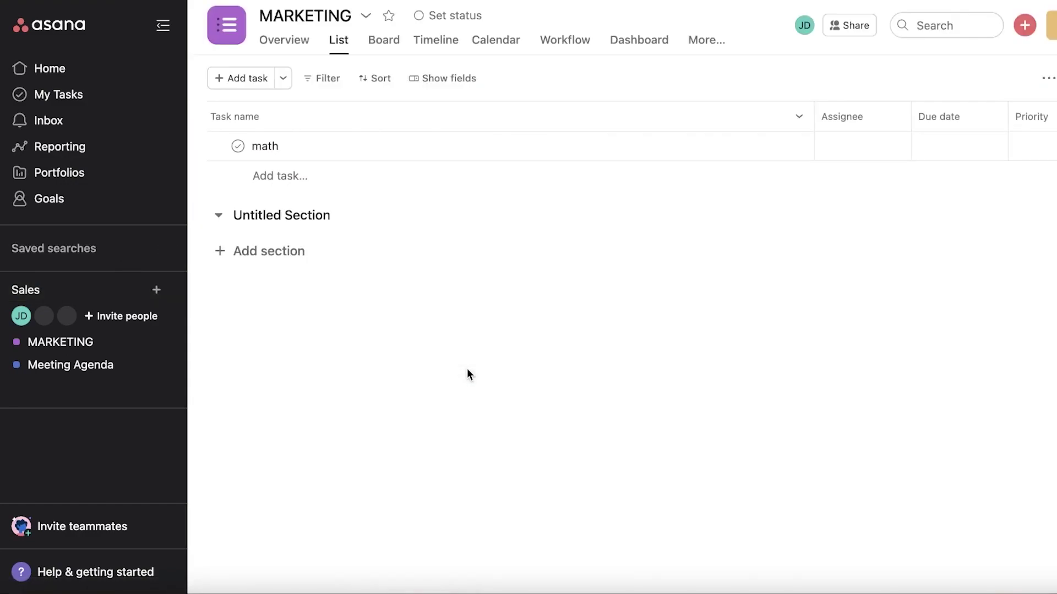
left_click(104, 366)
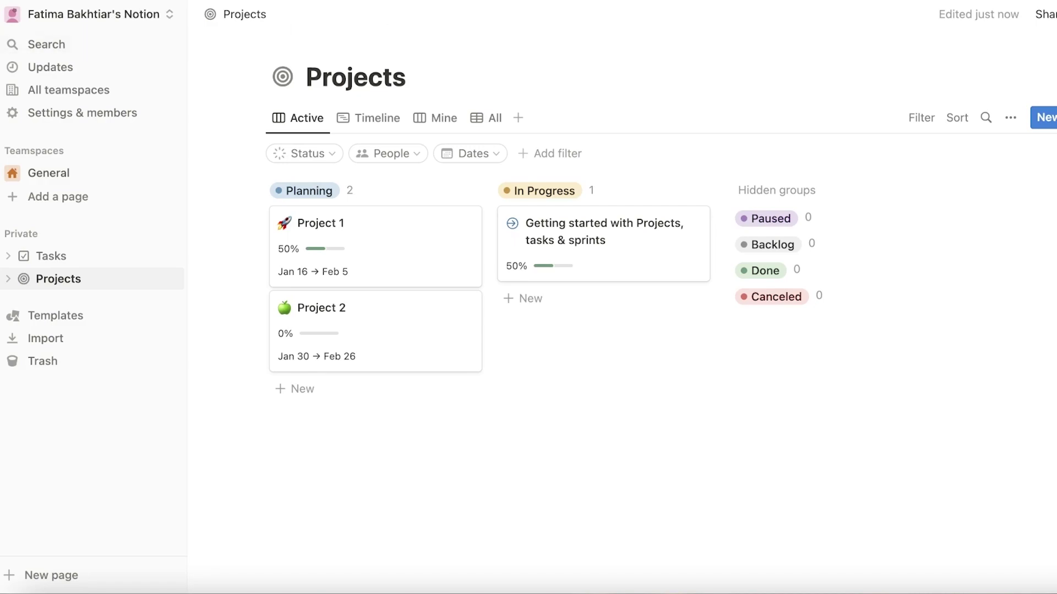
- Open the Notion workspace details to confirm the Free Plan, then close them
left_click(50, 16)
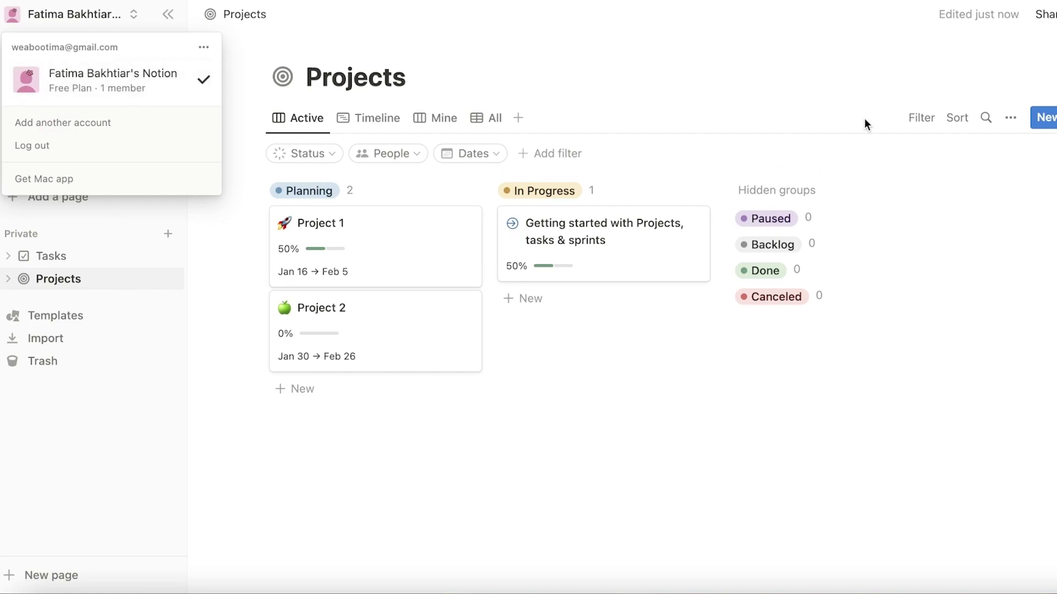
left_click(840, 23)
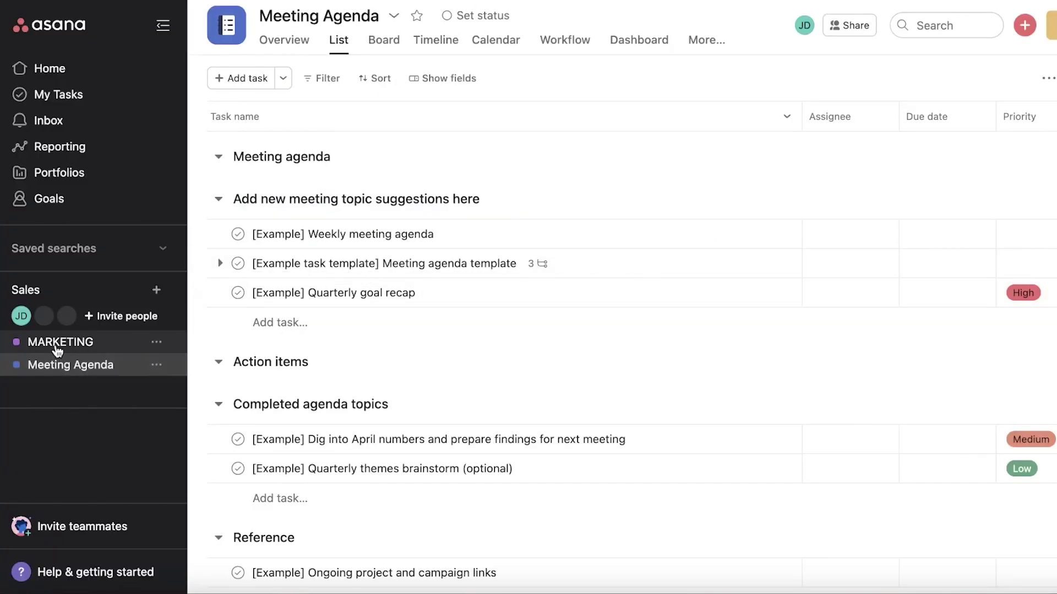
- In Meeting Agenda, collapse the meeting topic suggestions and Completed agenda topics sections
left_click(58, 343)
left_click(103, 368)
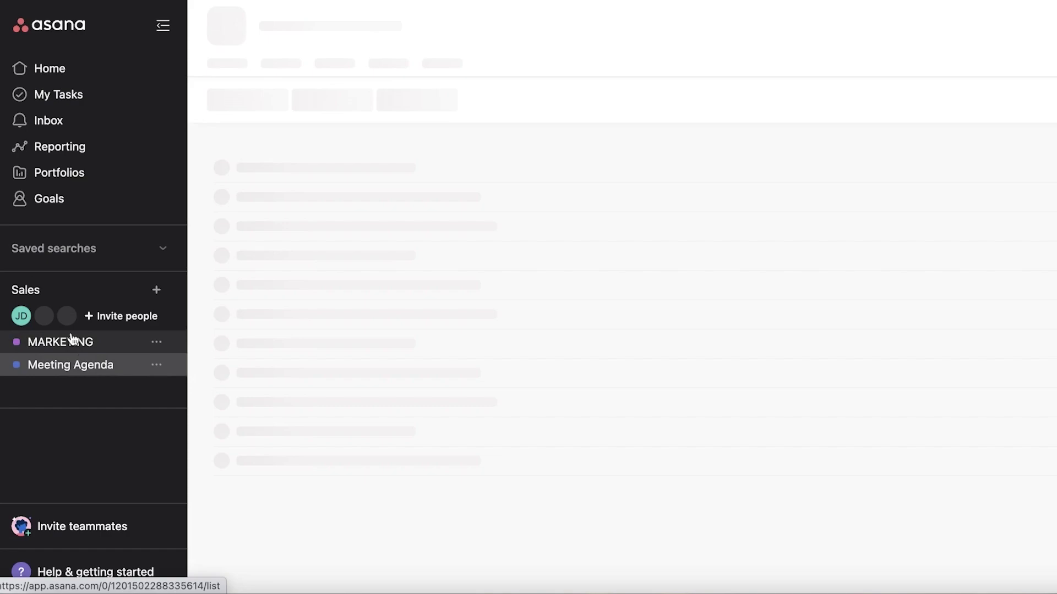
left_click(219, 201)
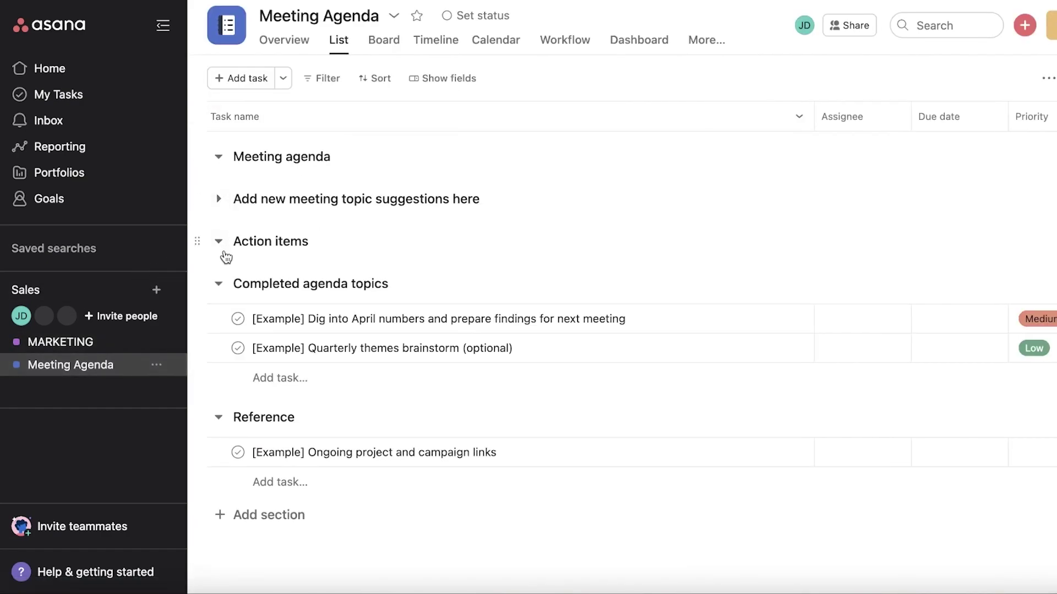
left_click(219, 284)
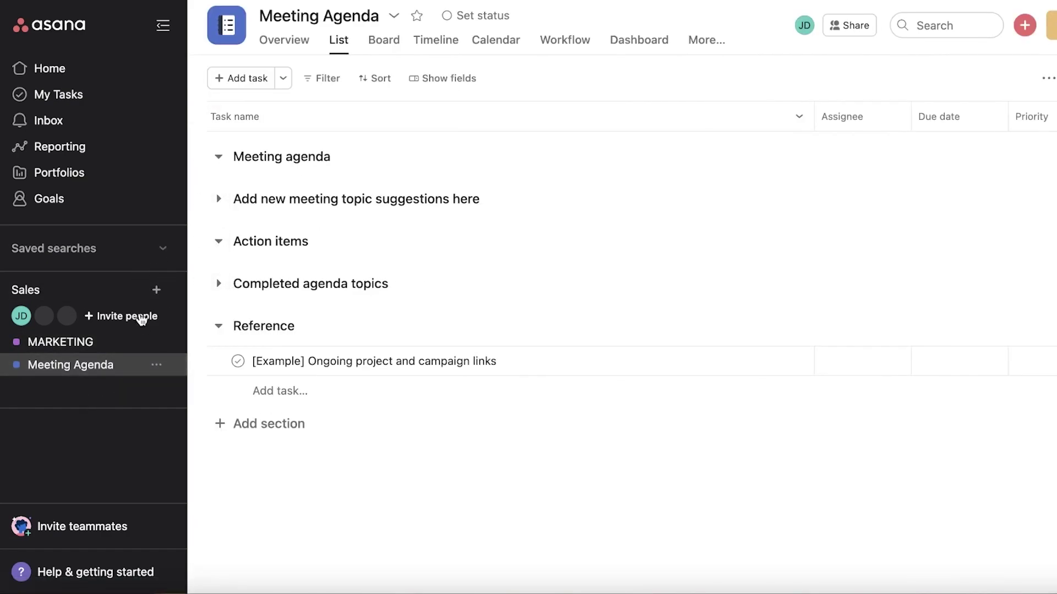
- Start a new Sales project from a template, change the team filter, and dismiss the upgrade offer
left_click(157, 290)
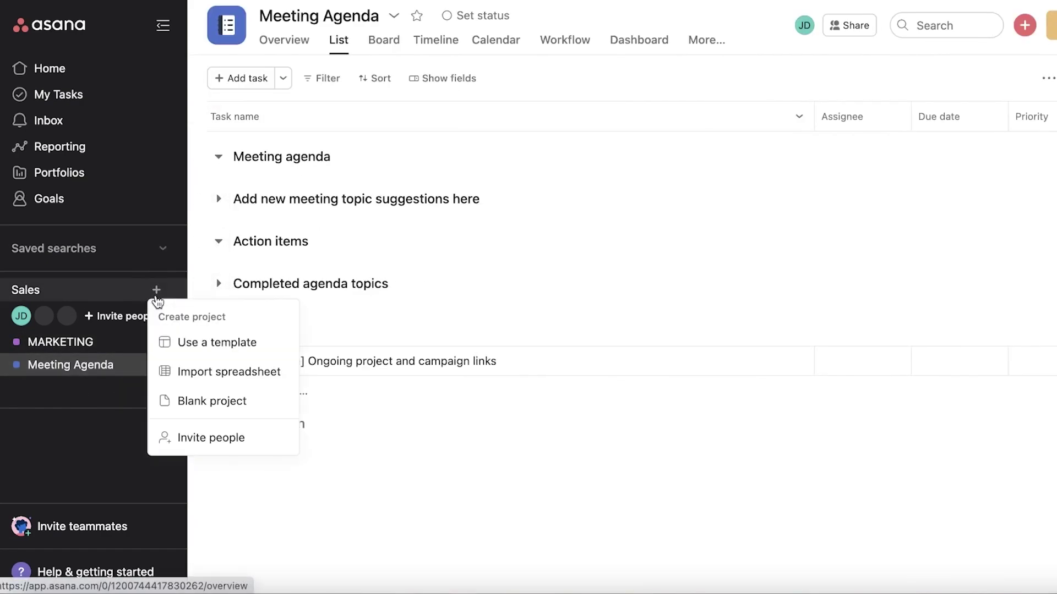
left_click(172, 342)
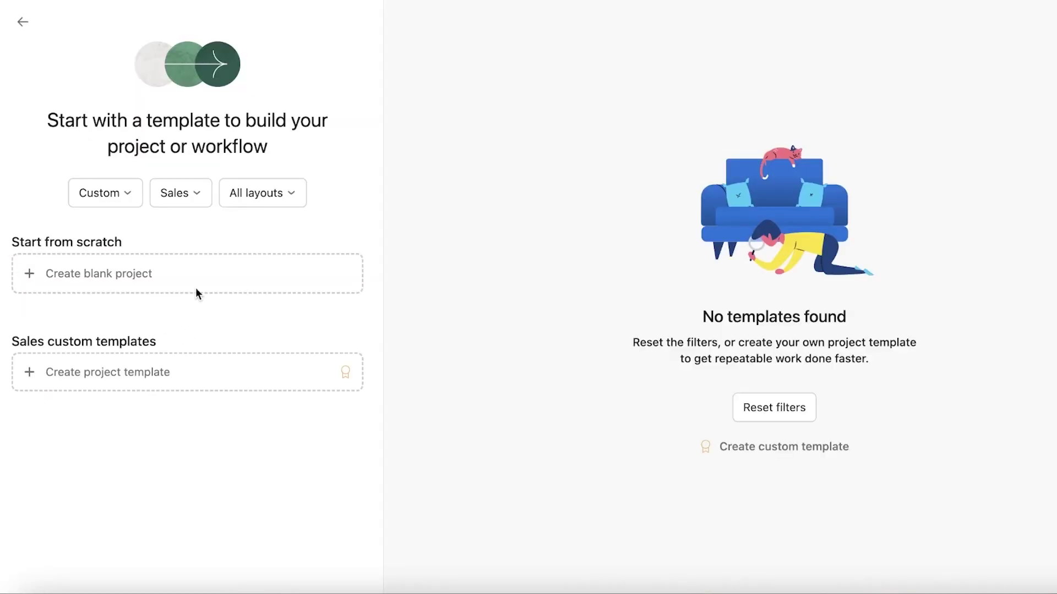
left_click(176, 200)
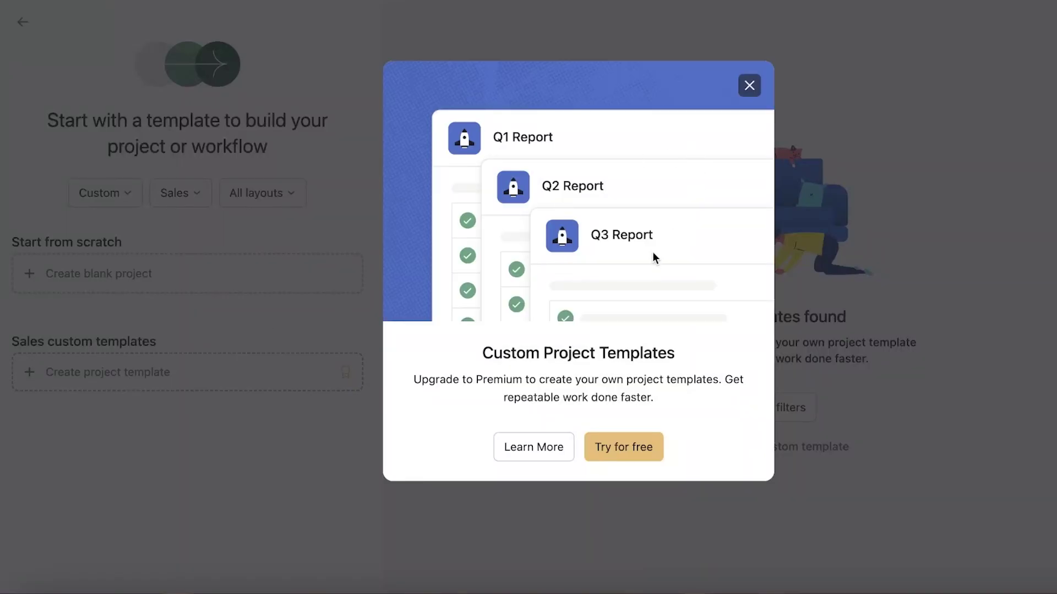
left_click(751, 84)
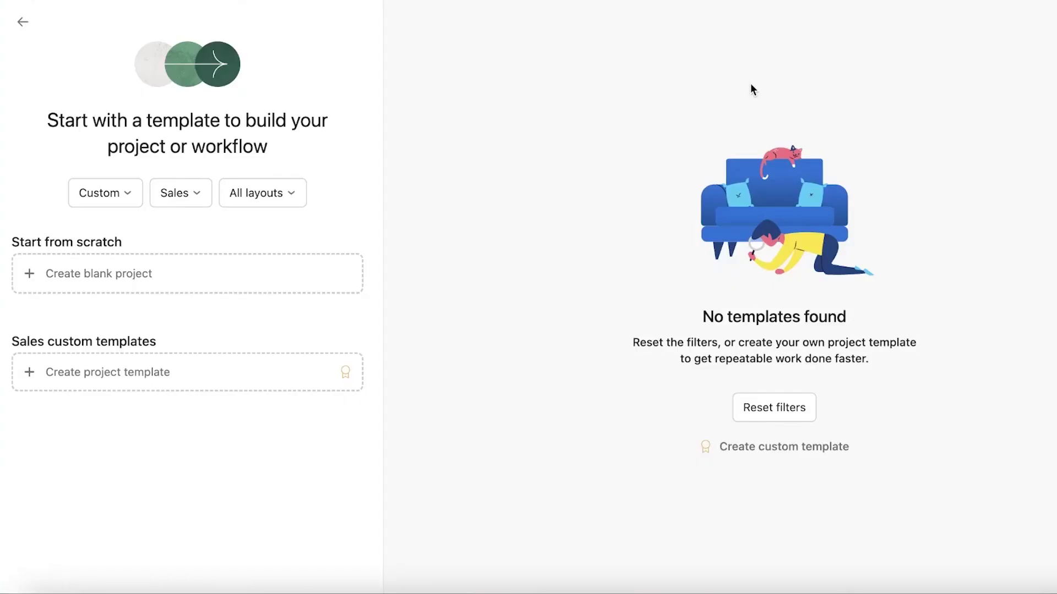
- Start a blank Board-view project named 'Blog Posts' and review its privacy choices
left_click(267, 281)
left_click(229, 323)
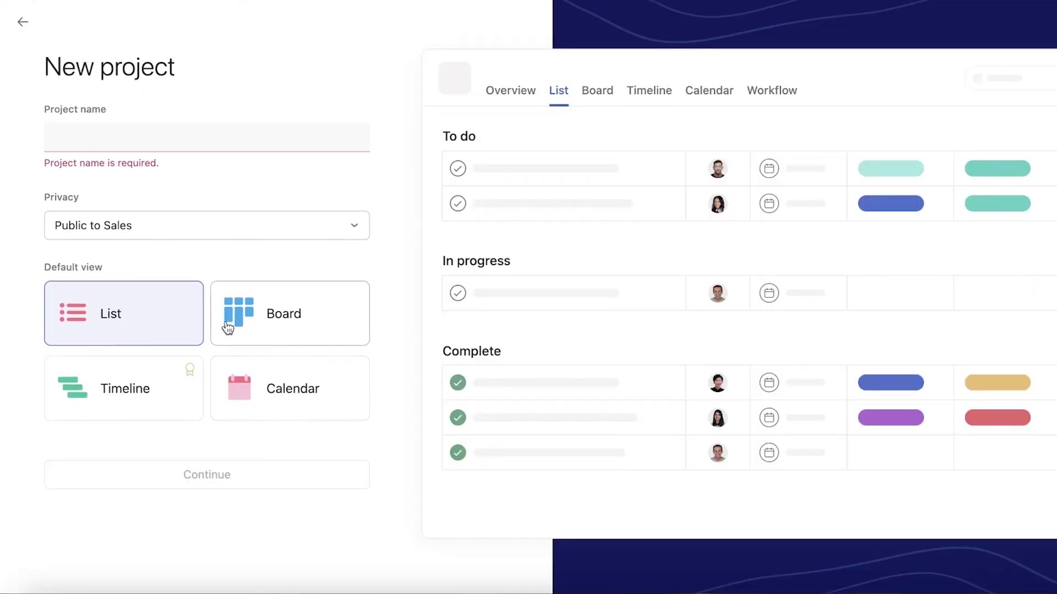
left_click(163, 134)
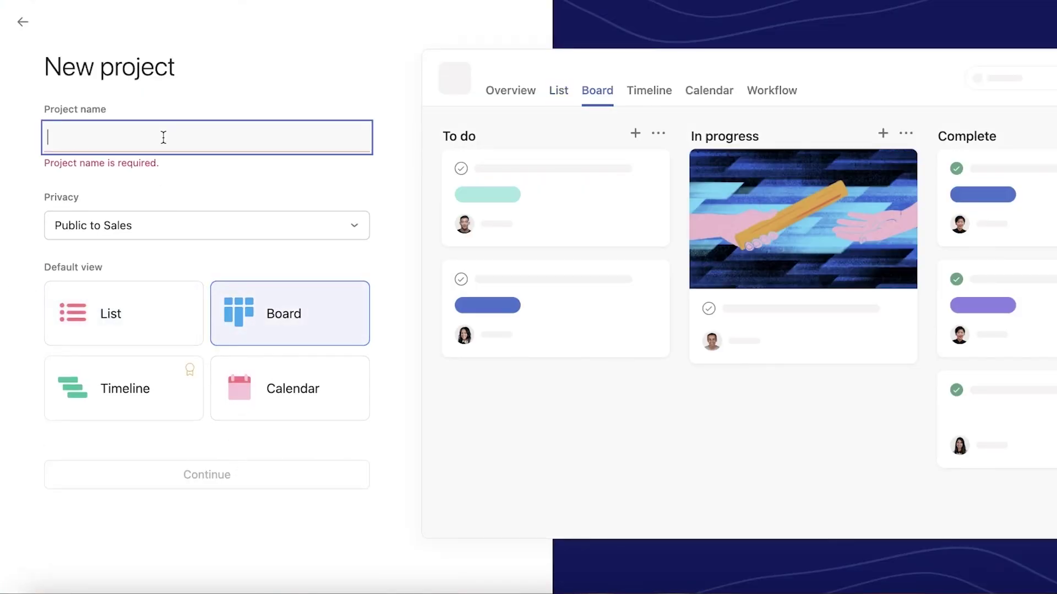
type("A")
key("BackSpace")
type("Blog Posts")
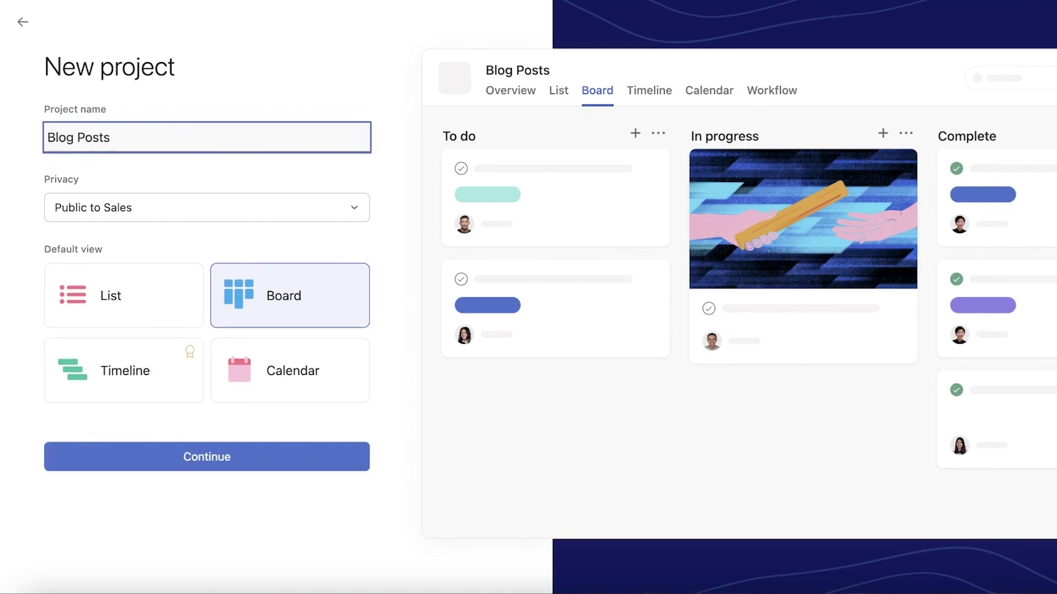
left_click(99, 207)
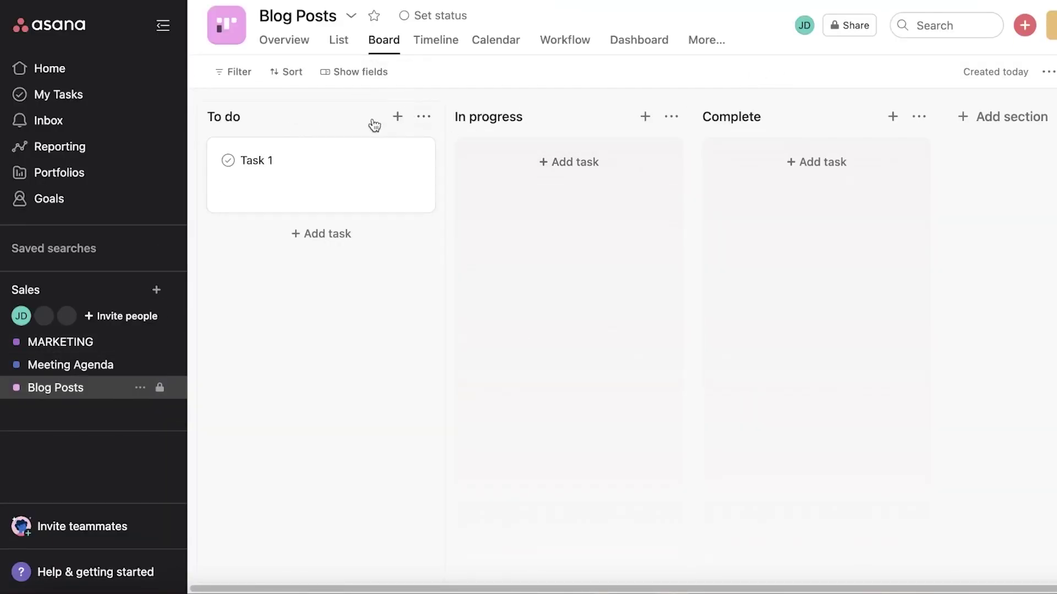
- Inspect the To do section actions and the additional project views without changing anything
left_click(421, 118)
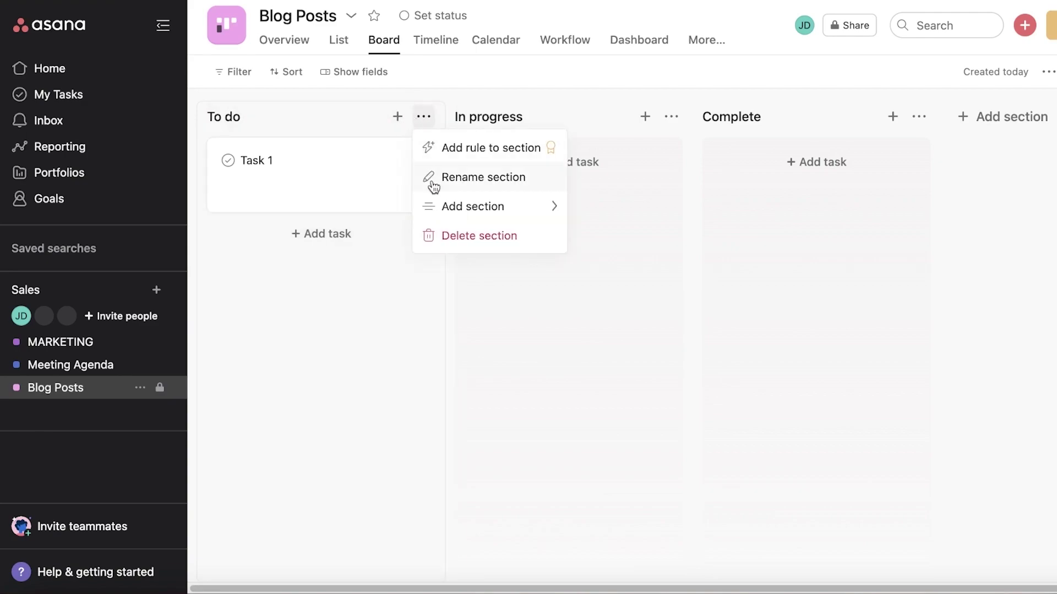
left_click(729, 281)
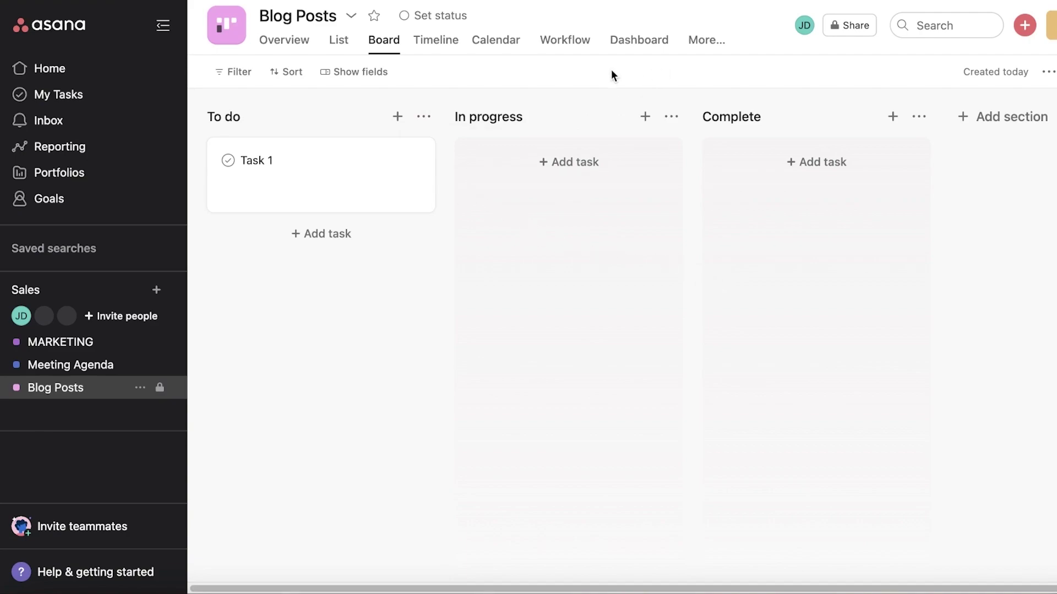
left_click(707, 49)
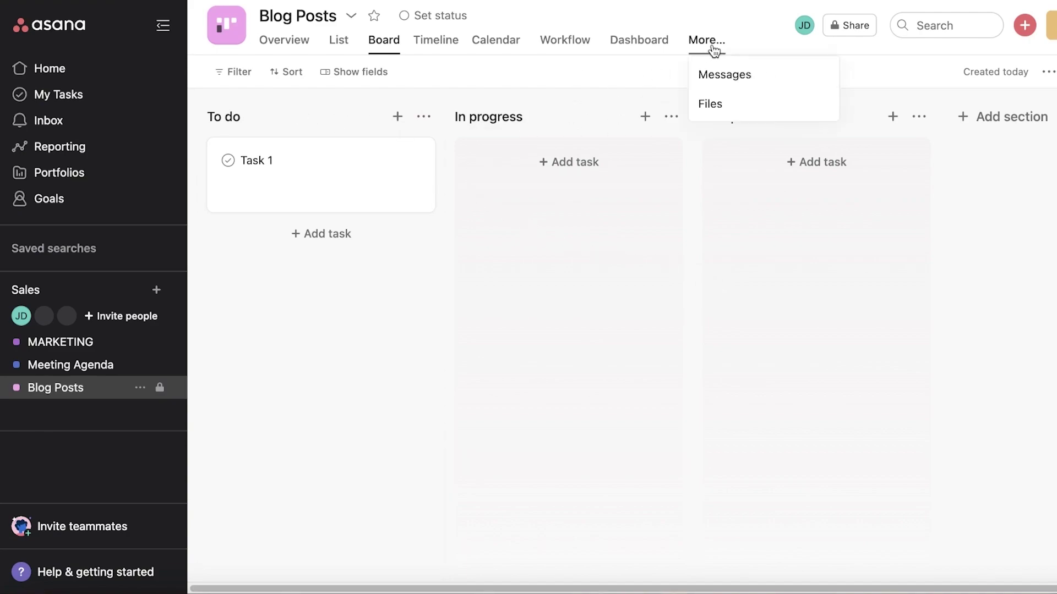
left_click(707, 23)
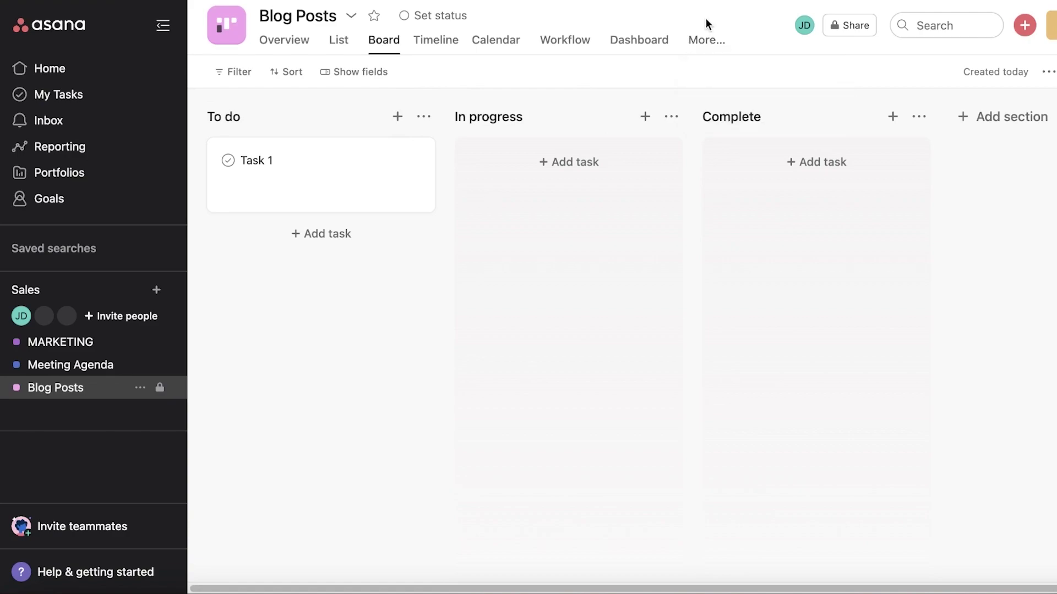
- Browse the Blog Posts customization panel, then close it
left_click(1047, 72)
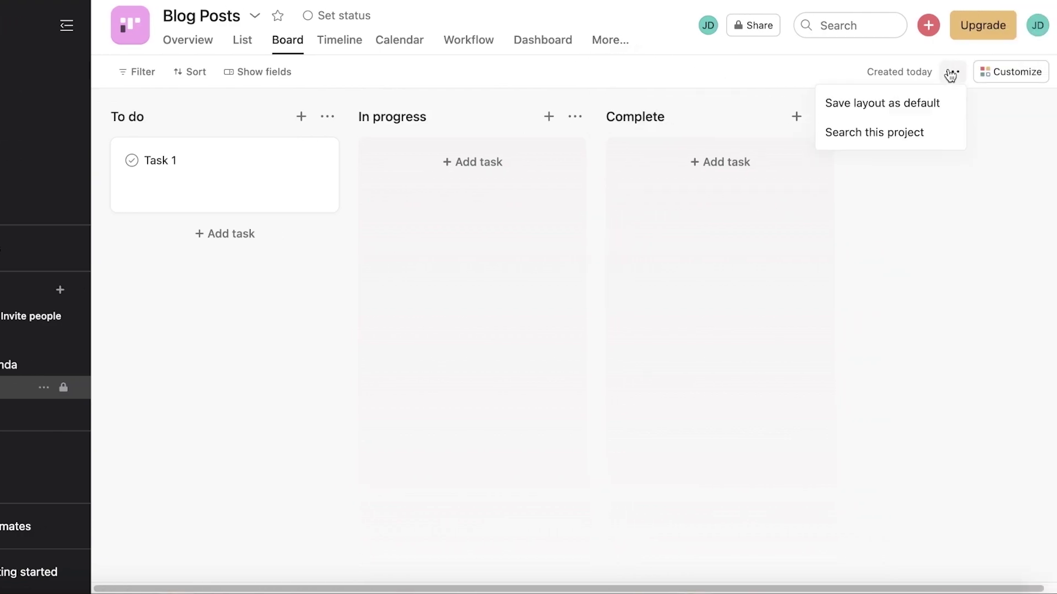
left_click(985, 75)
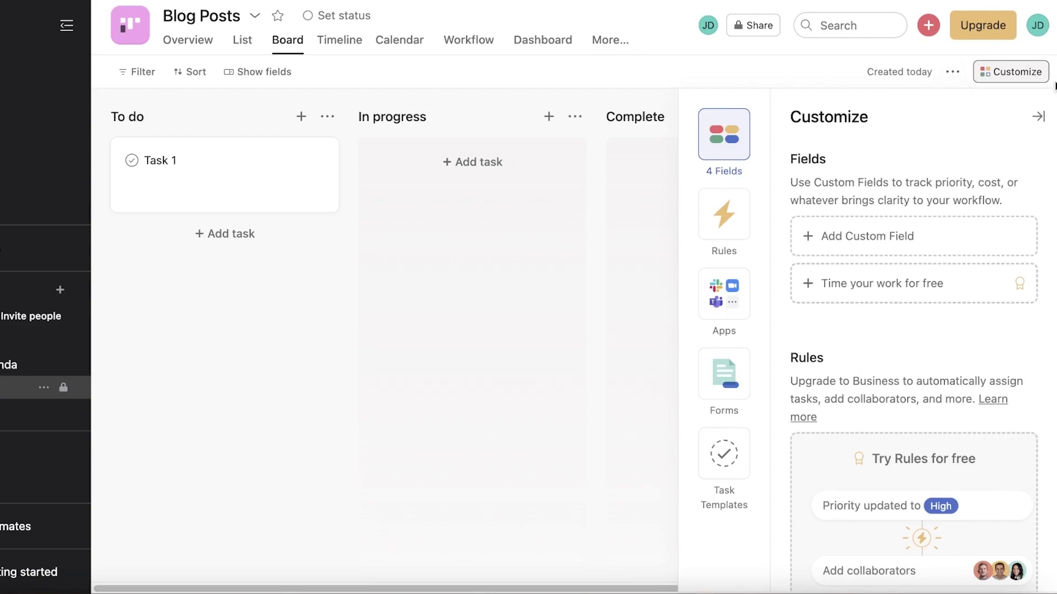
scroll(955, 262, "down", 8)
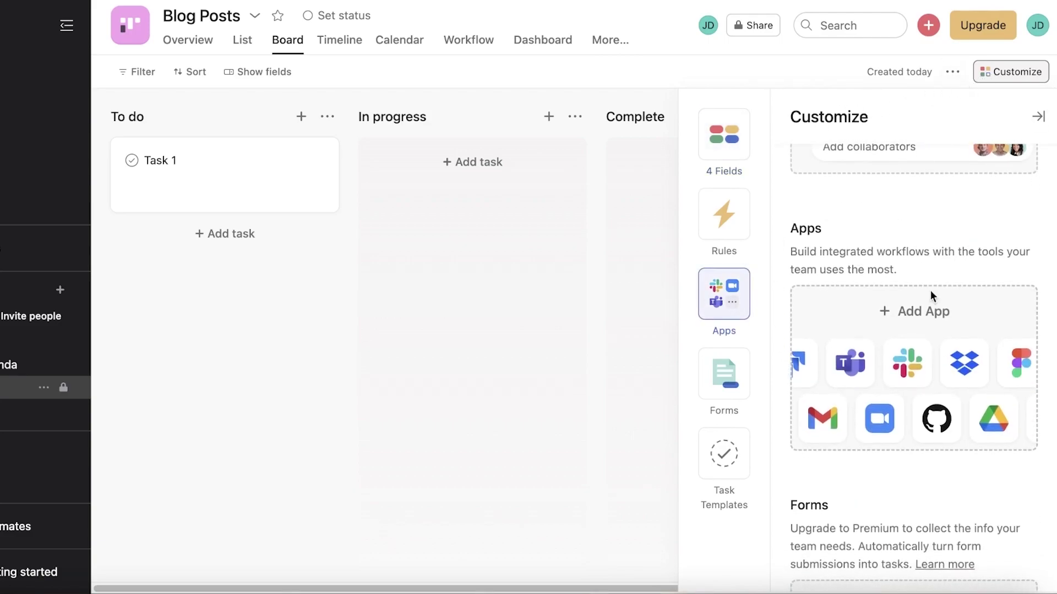
scroll(902, 330, "down", 1)
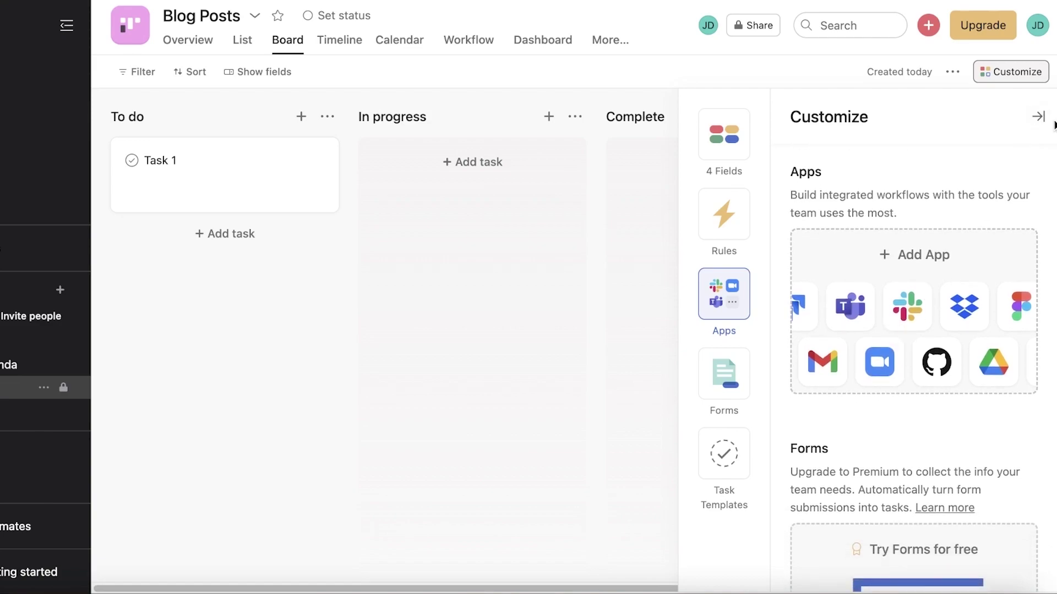
left_click(1038, 116)
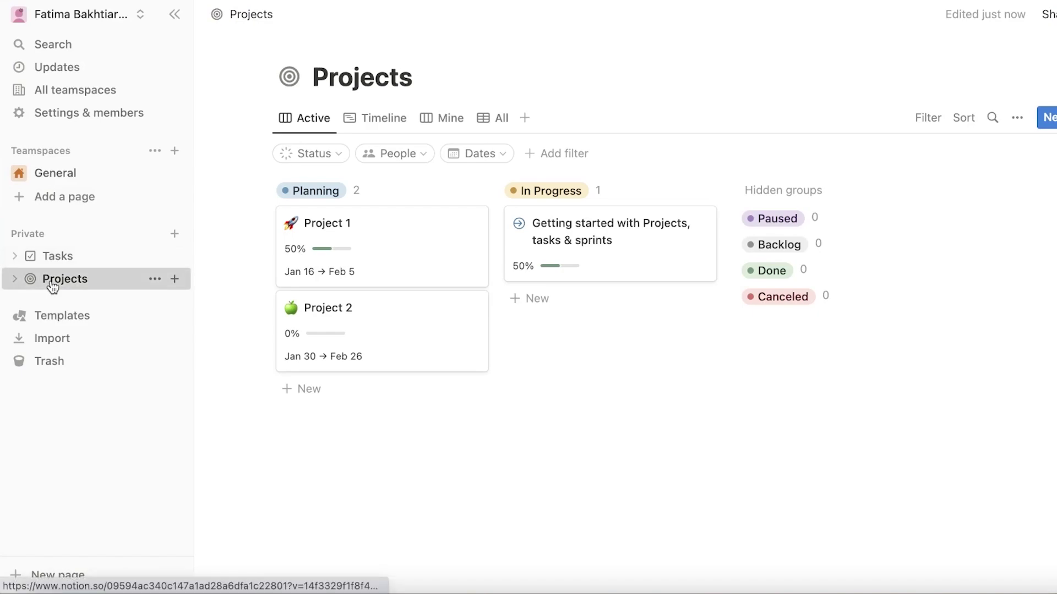
- Preview the Projects & tasks template and add it as a new private Notion page
left_click(174, 234)
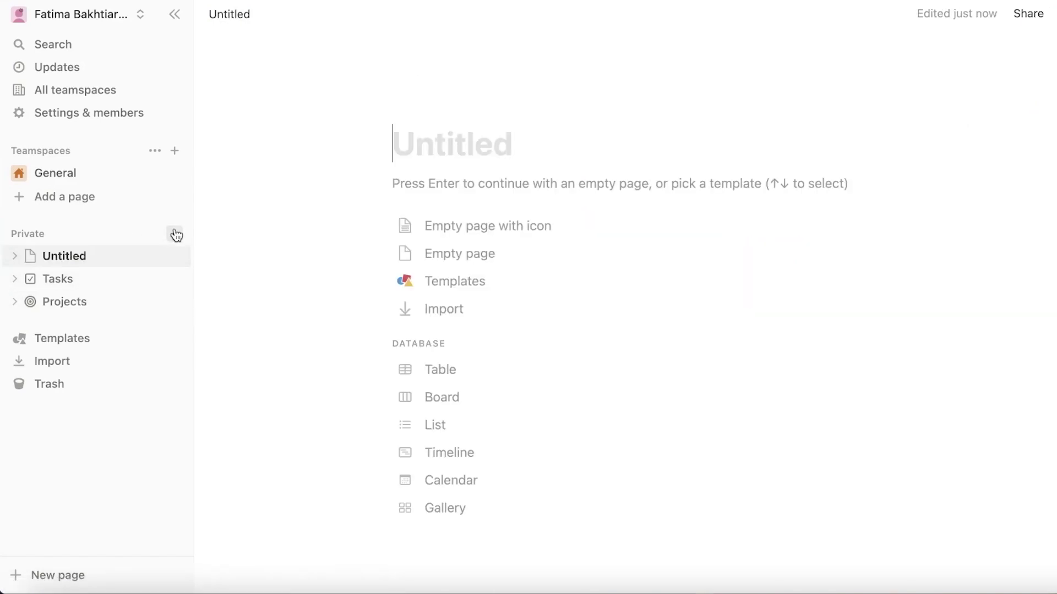
left_click(427, 280)
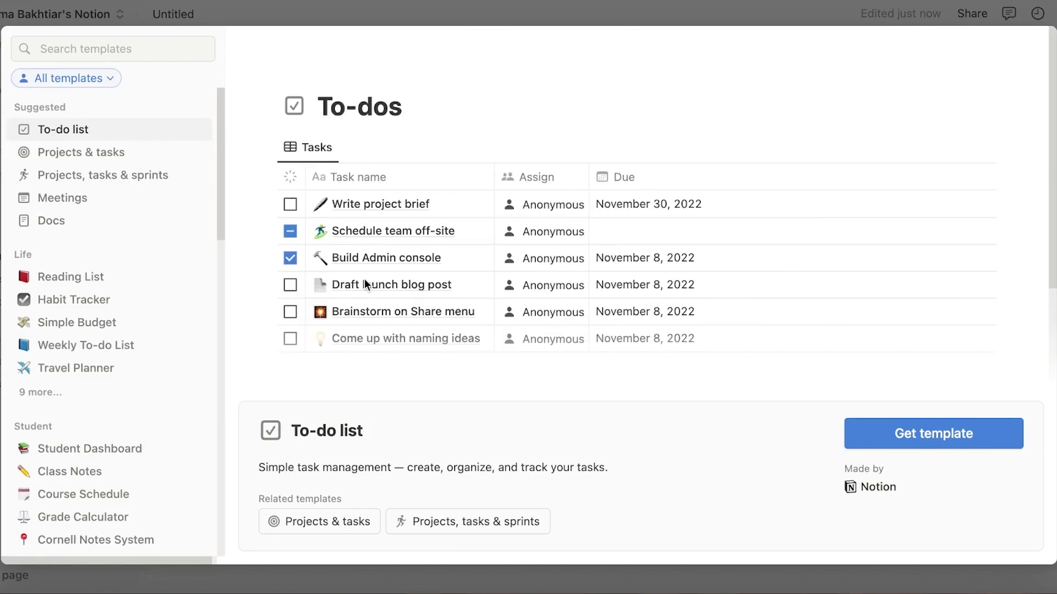
left_click(105, 158)
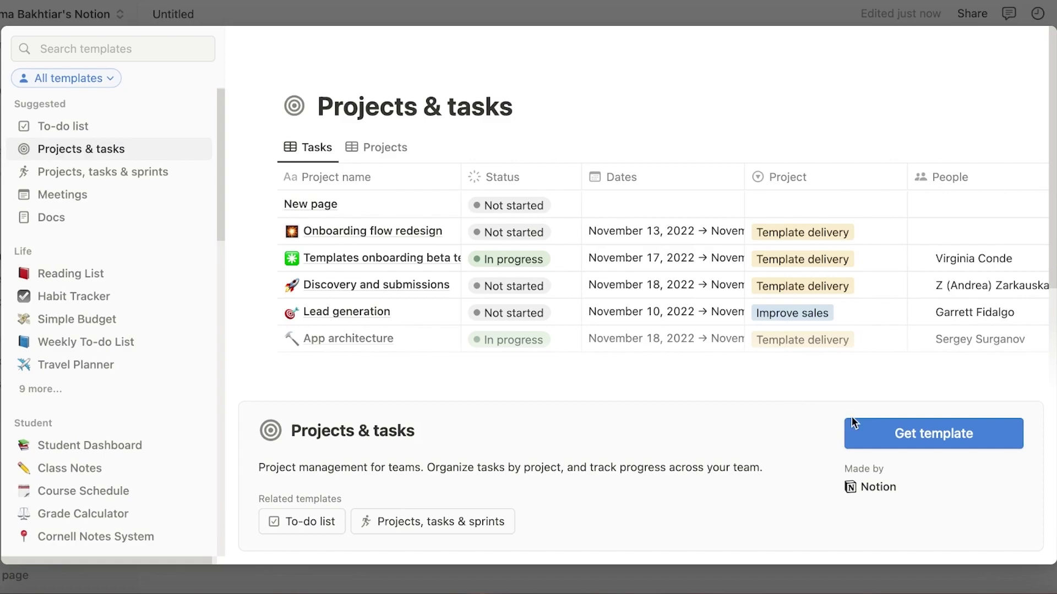
scroll(391, 206, "down", 5)
scroll(78, 358, "down", 12)
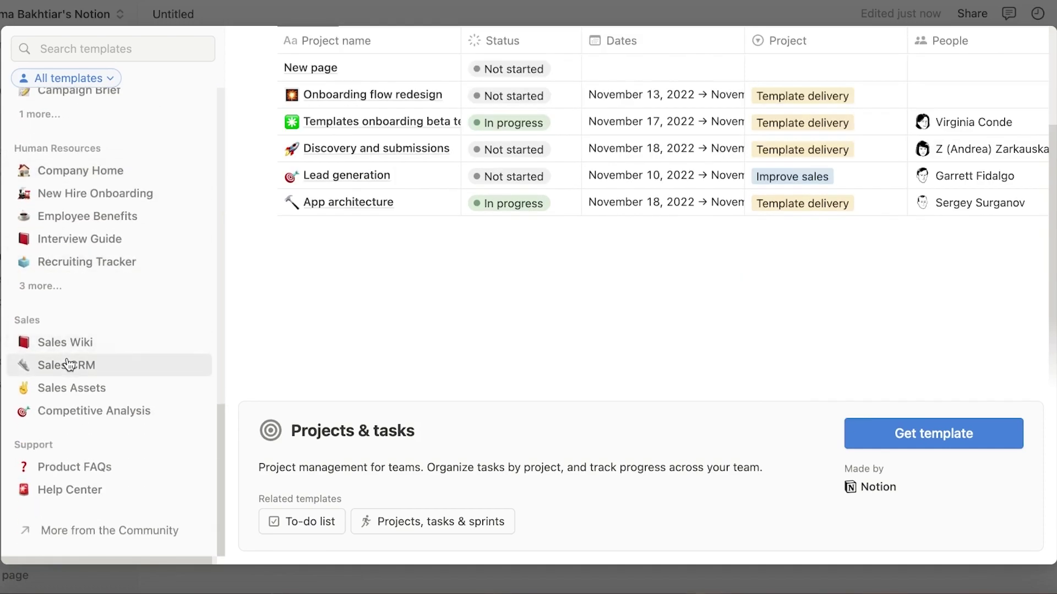
scroll(77, 353, "up", 12)
scroll(345, 174, "up", 3)
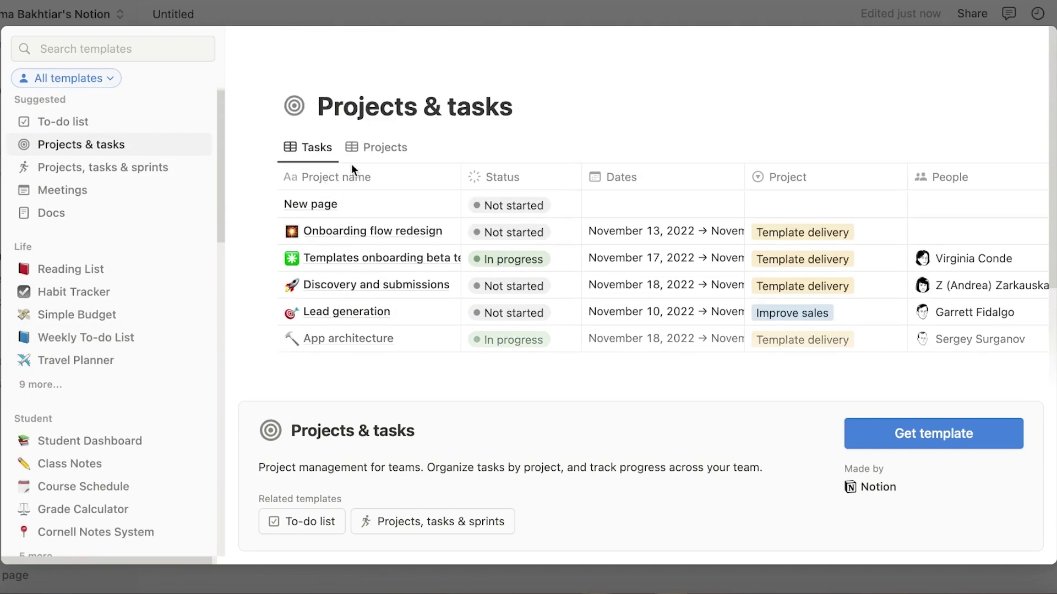
left_click(941, 433)
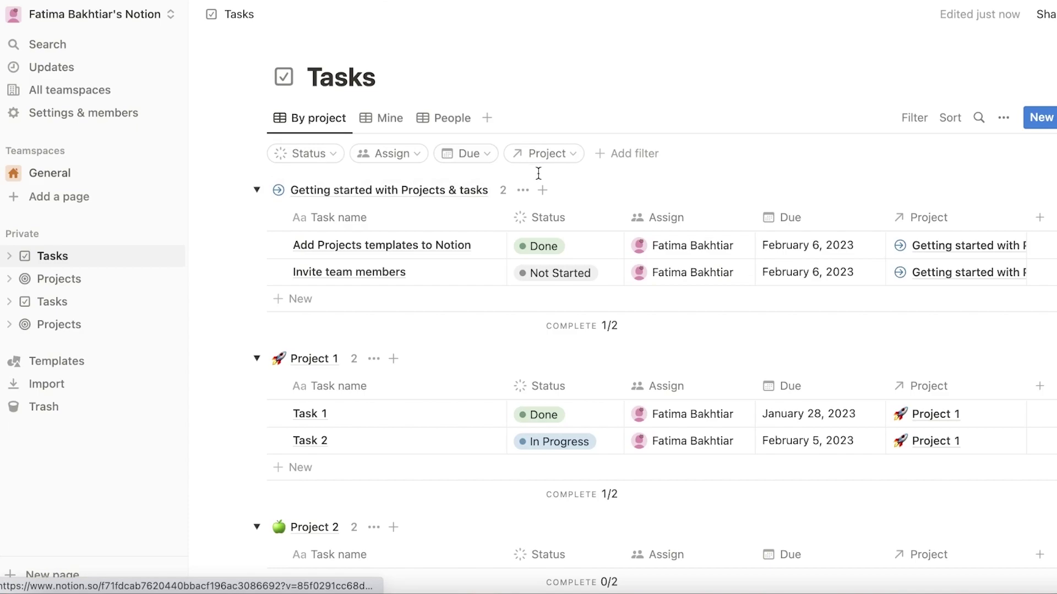
- Look over the Tasks database, its project filter and By project view options, changing nothing
scroll(538, 172, "down", 5)
scroll(435, 257, "up", 4)
scroll(357, 154, "up", 1)
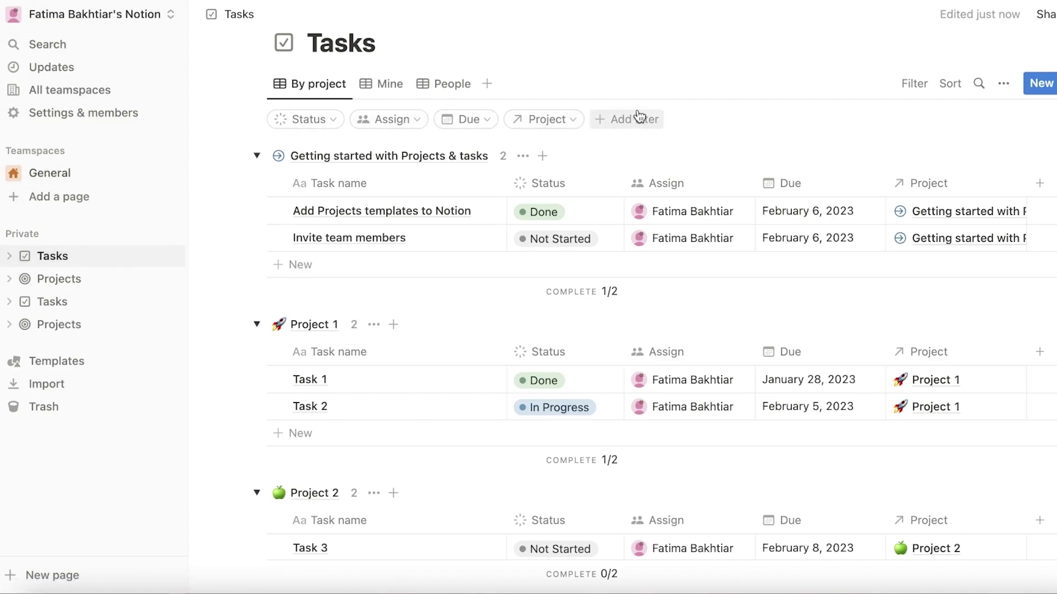
left_click(540, 121)
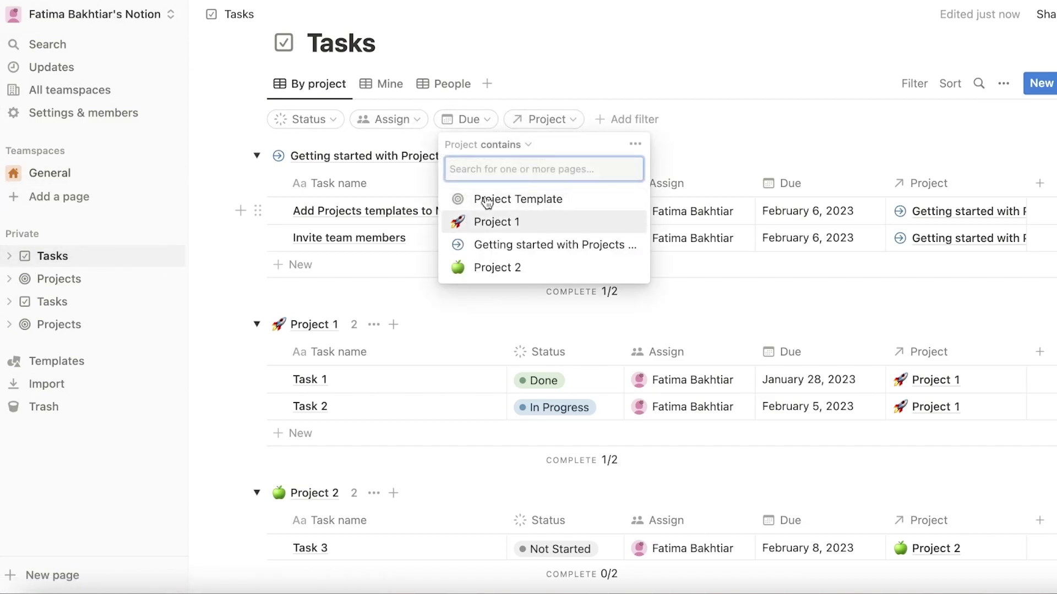
left_click(561, 119)
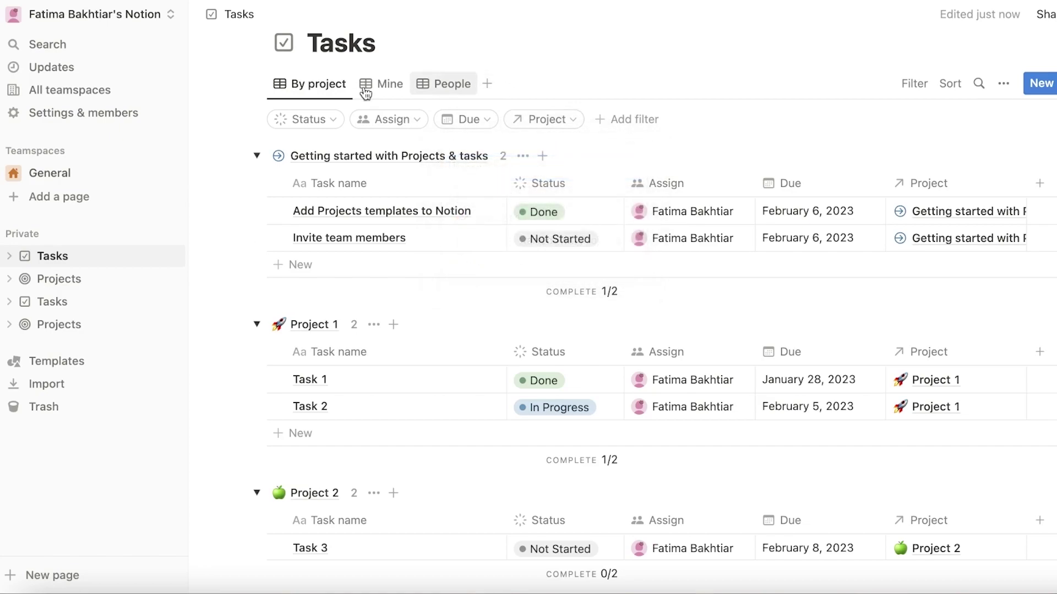
left_click(333, 89)
left_click(488, 87)
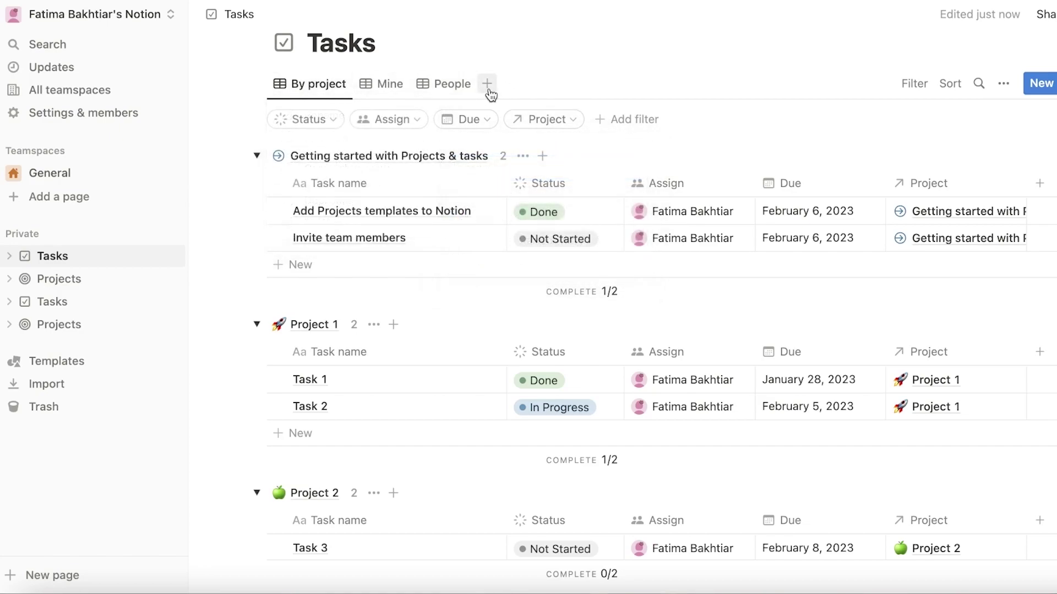
- Add the suggested All view, then flip through Mine and People back to By project
left_click(488, 85)
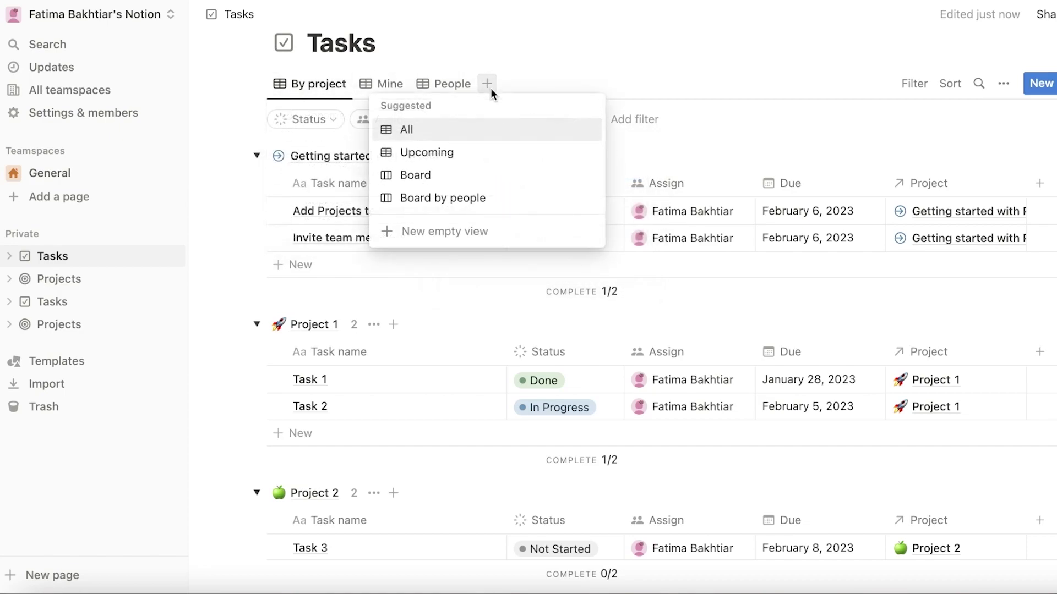
left_click(434, 139)
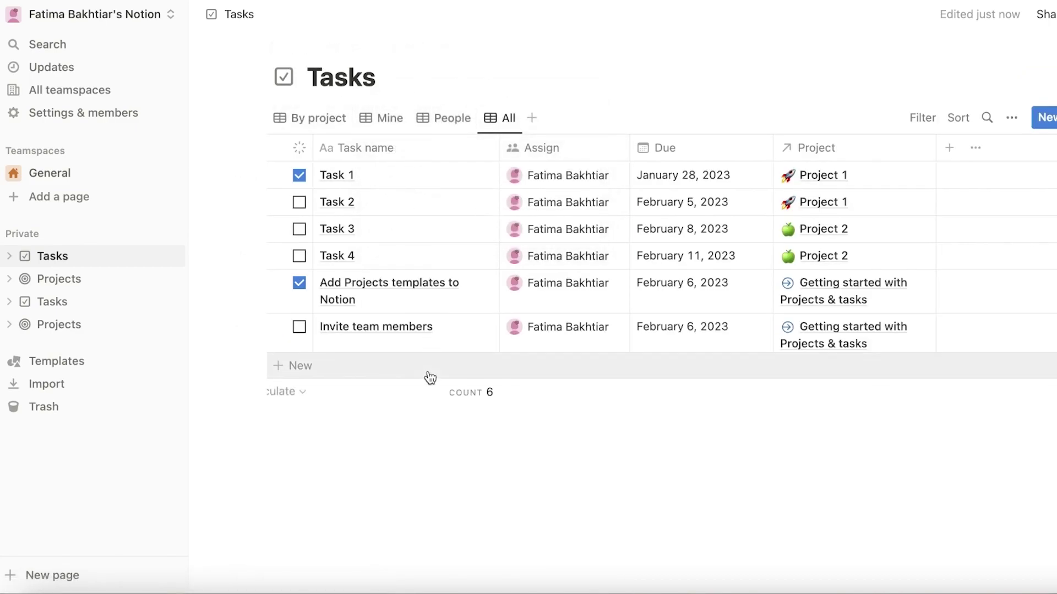
left_click(389, 118)
left_click(424, 119)
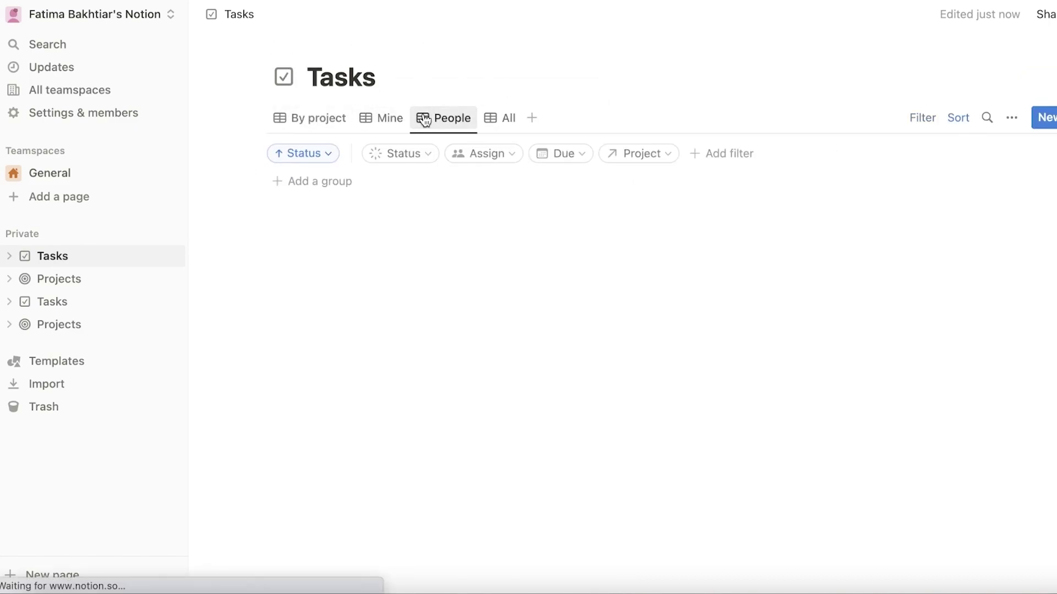
left_click(306, 120)
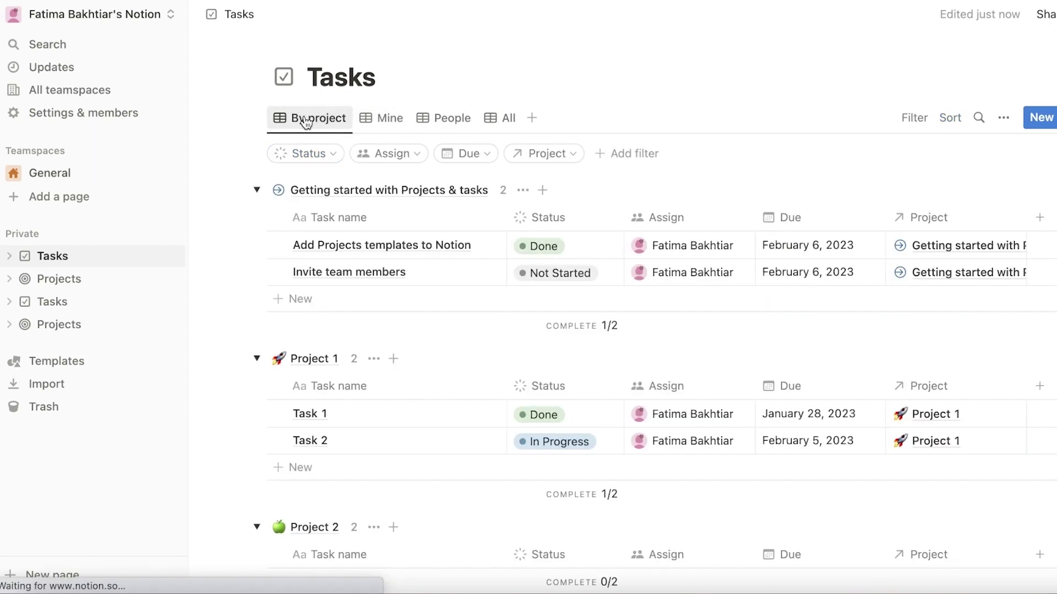
- Add a General teamspace page as a board linked to Tasks, copying a view, then return to Tasks
left_click(72, 198)
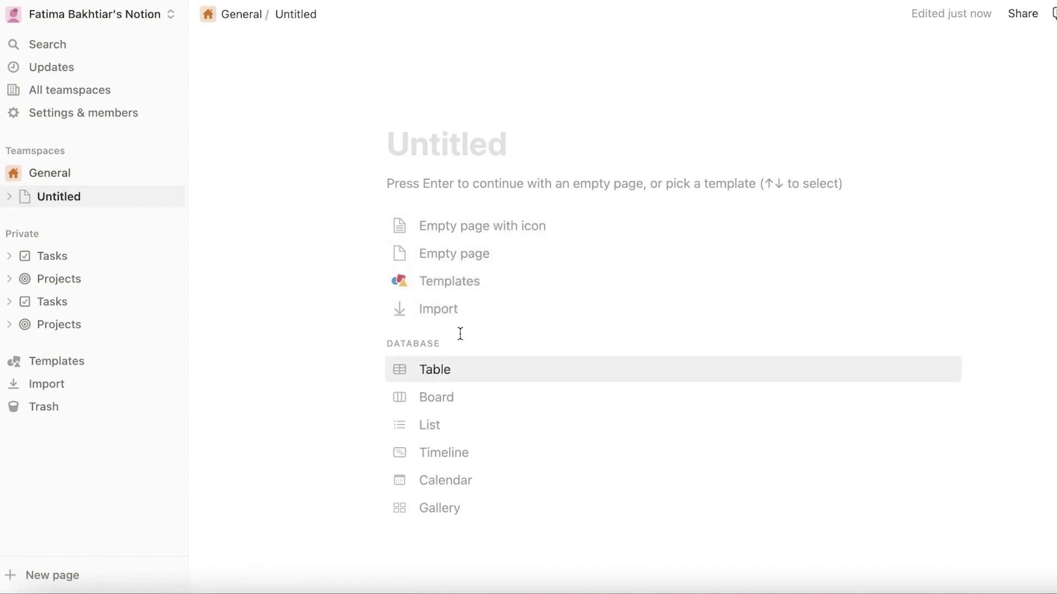
left_click(443, 399)
scroll(850, 206, "right", 2)
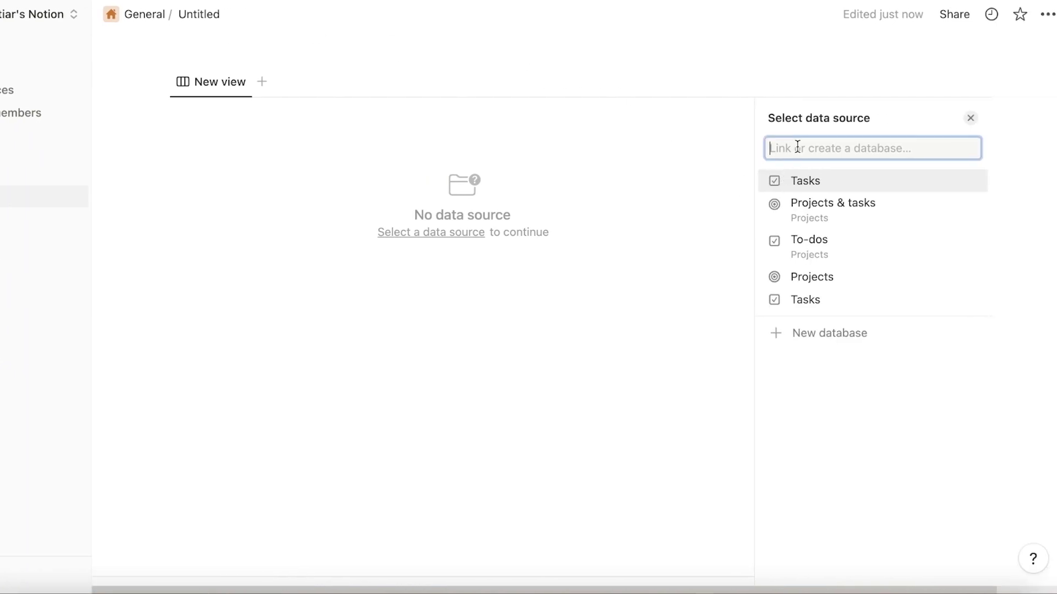
left_click(797, 187)
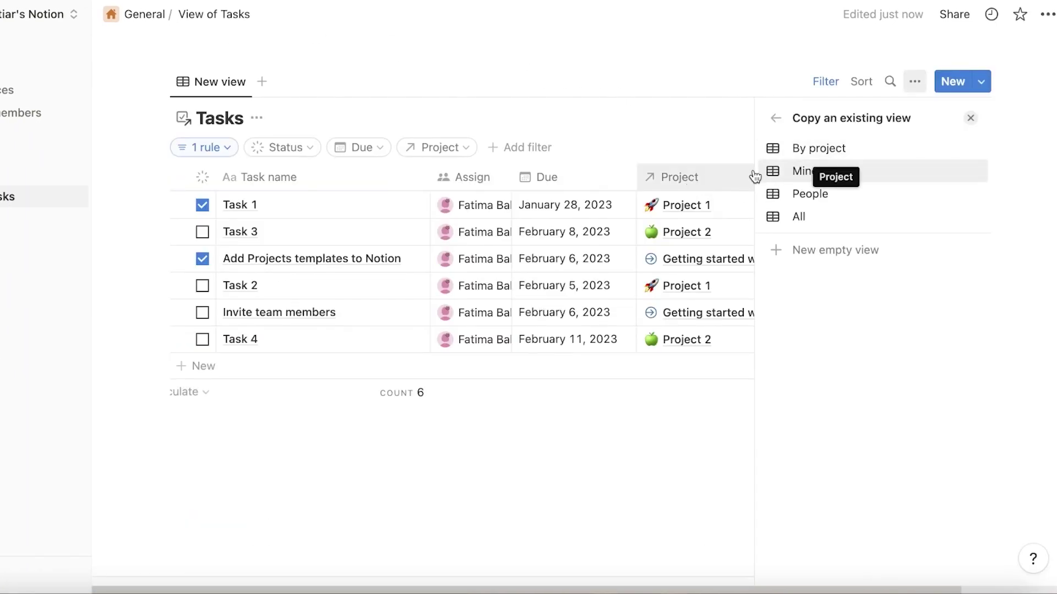
left_click(859, 149)
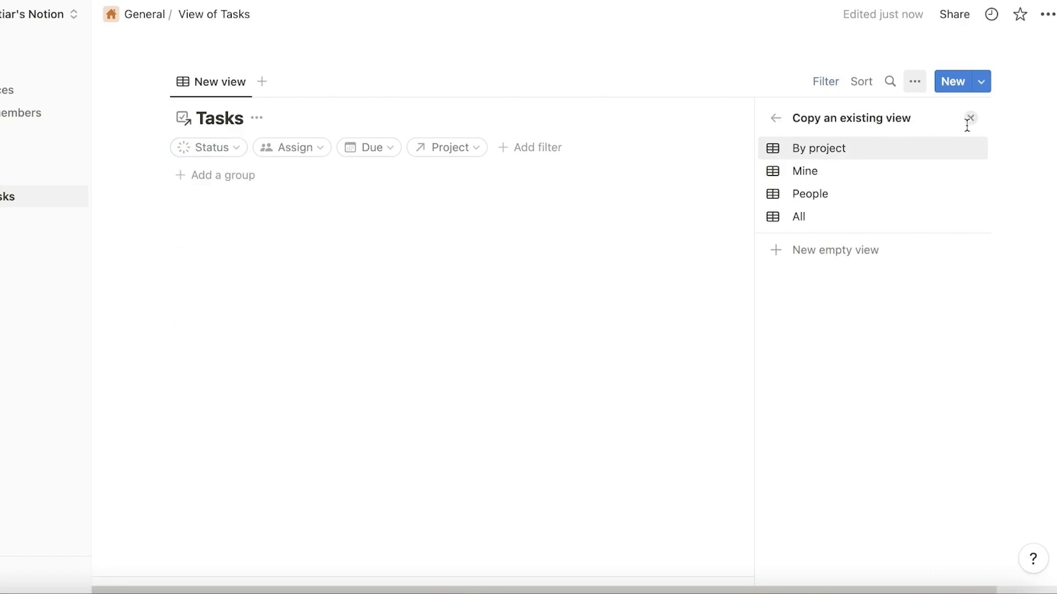
scroll(43, 208, "left", 3)
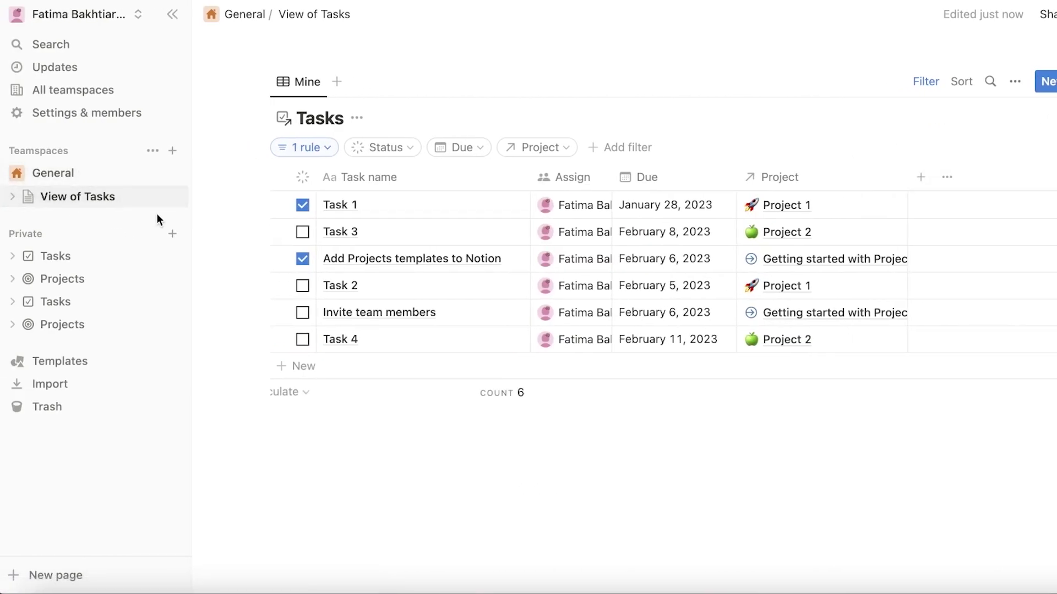
left_click(98, 256)
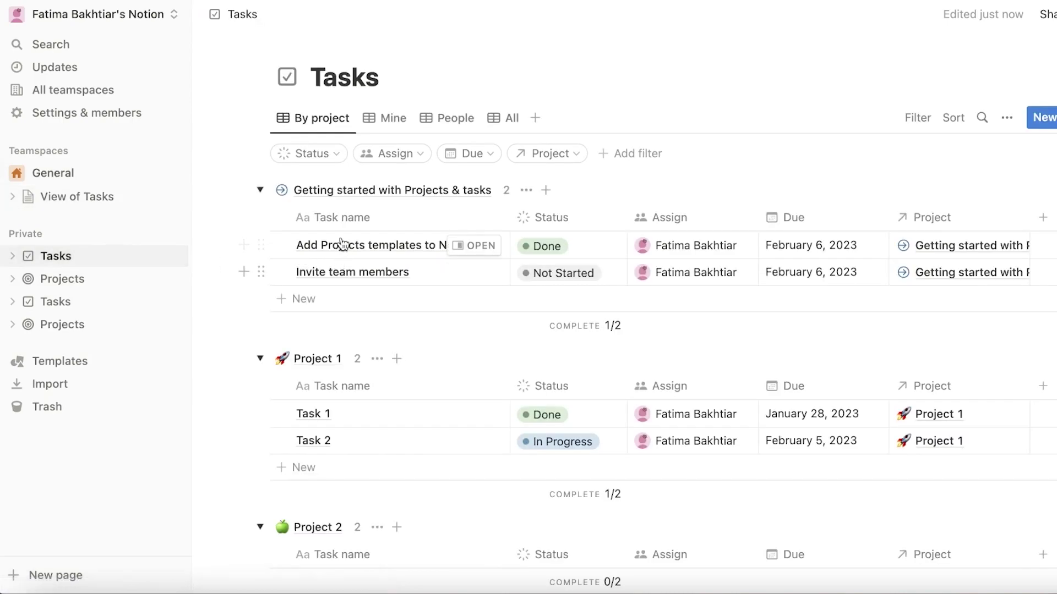
left_click(342, 217)
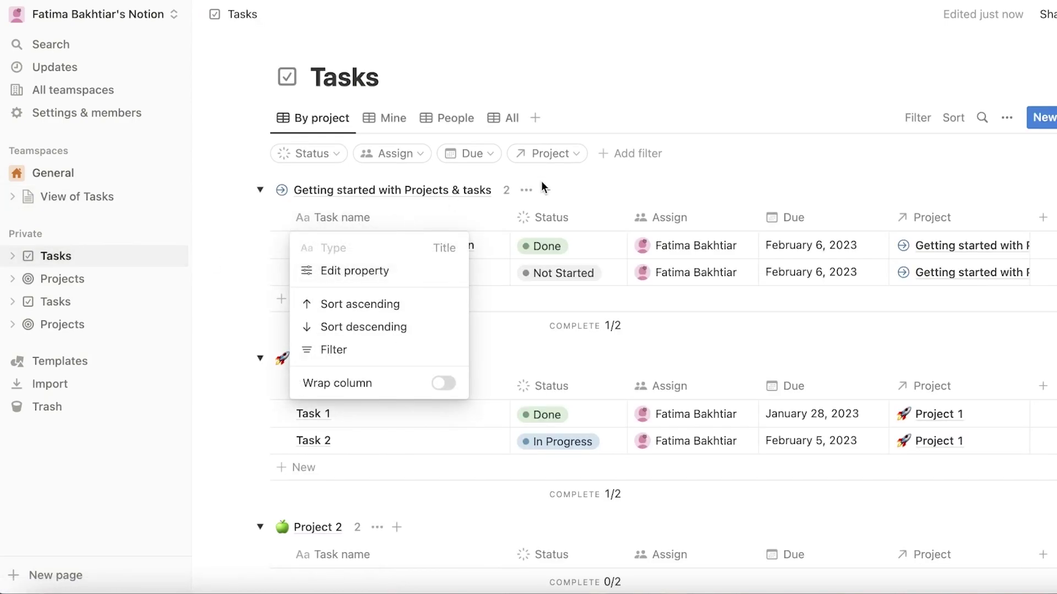
left_click(730, 60)
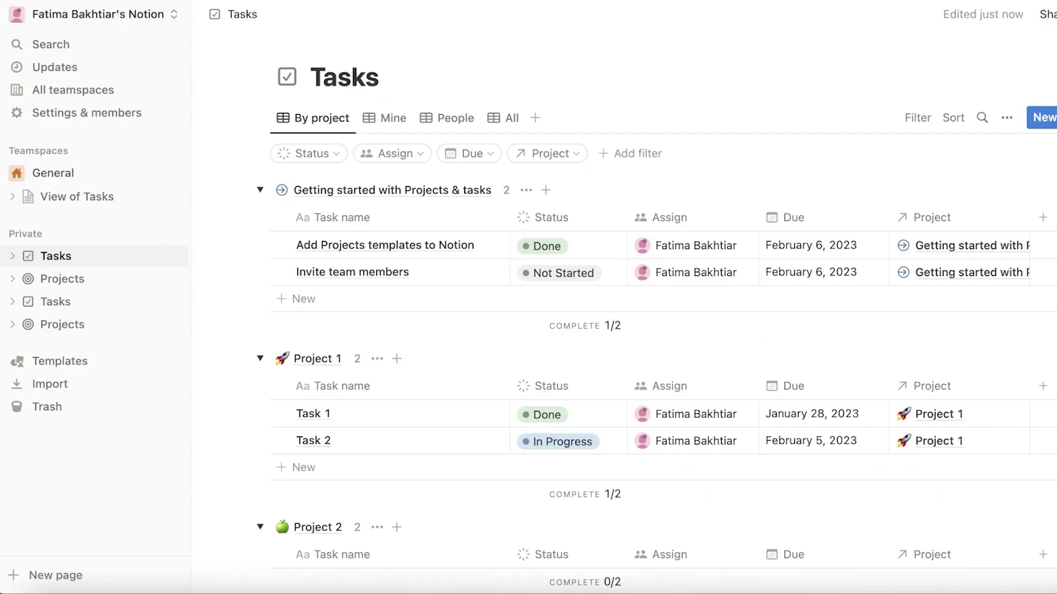
left_click(26, 362)
scroll(164, 329, "down", 3)
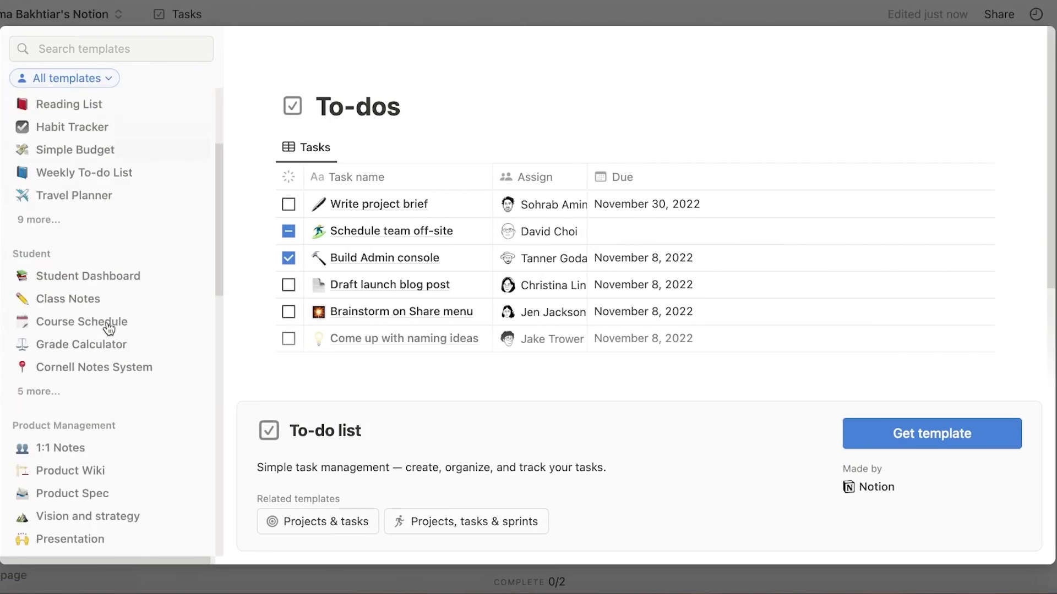
scroll(109, 328, "down", 1)
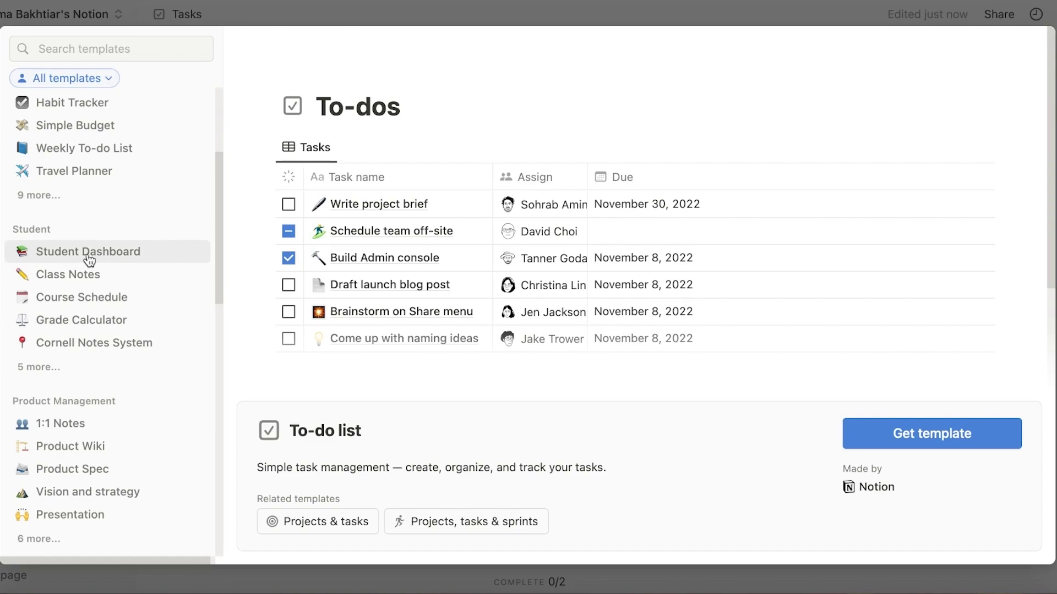
- Close the template gallery and mark Task 2 under Project 1 as Done
key("Escape")
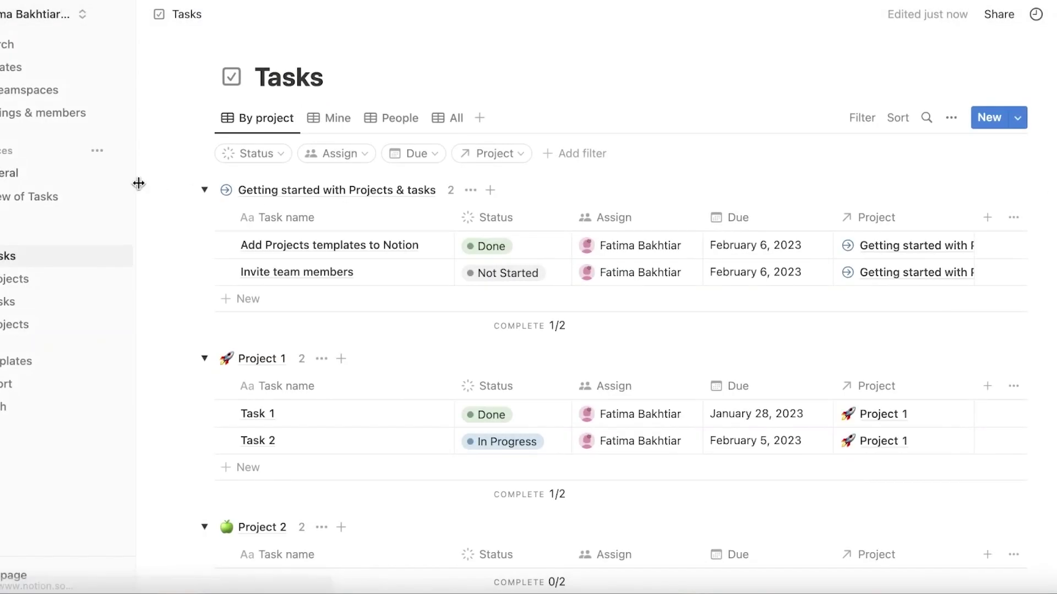
left_click_drag(279, 252, 271, 389)
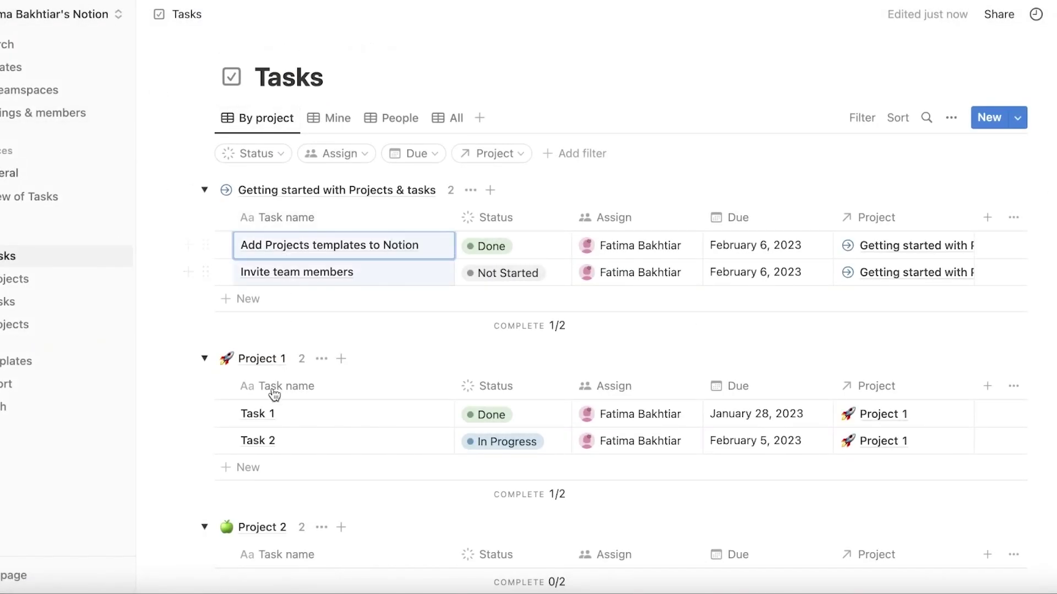
key("Escape")
scroll(355, 350, "down", 3)
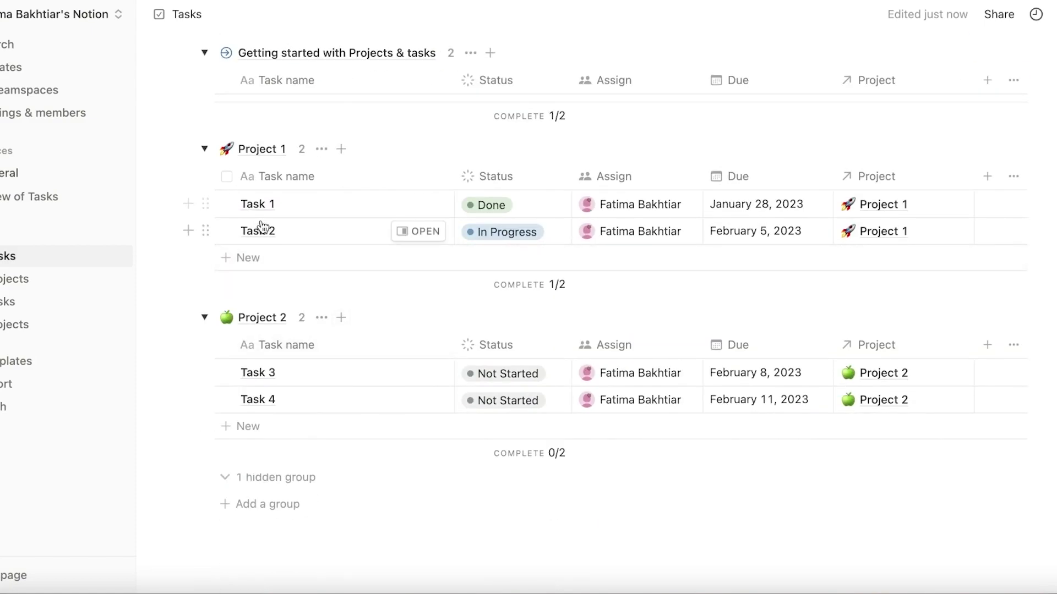
left_click(520, 234)
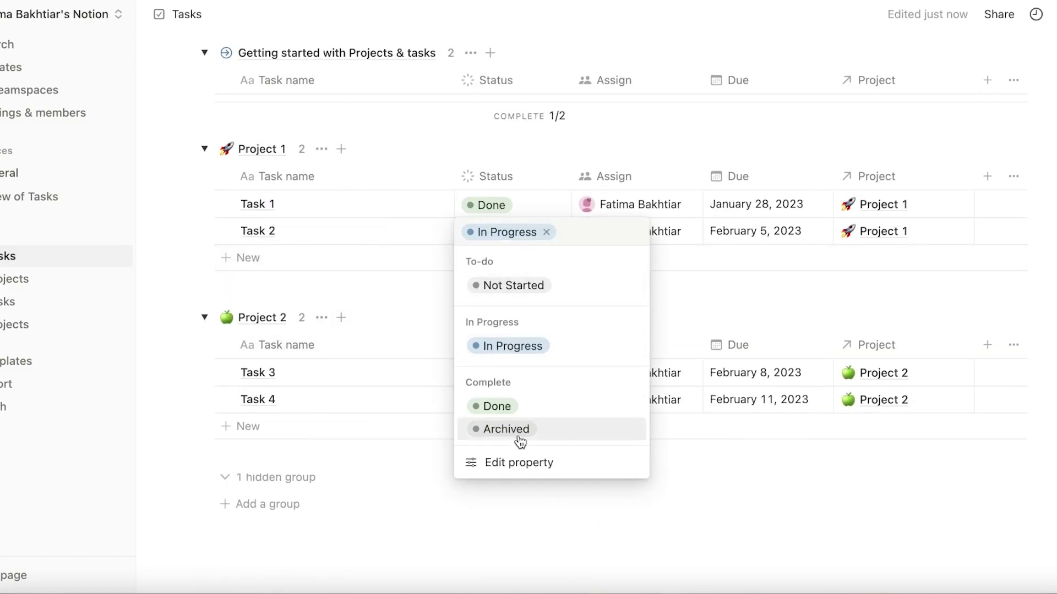
left_click(493, 407)
- Set the first task's due date to February 6, 2023
left_click(1013, 176)
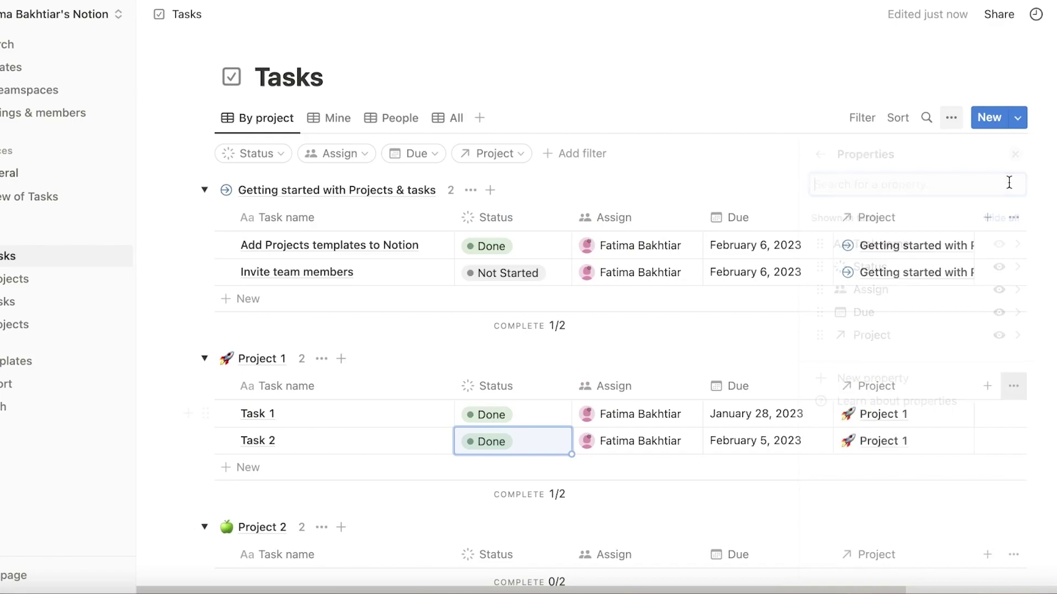
left_click(710, 245)
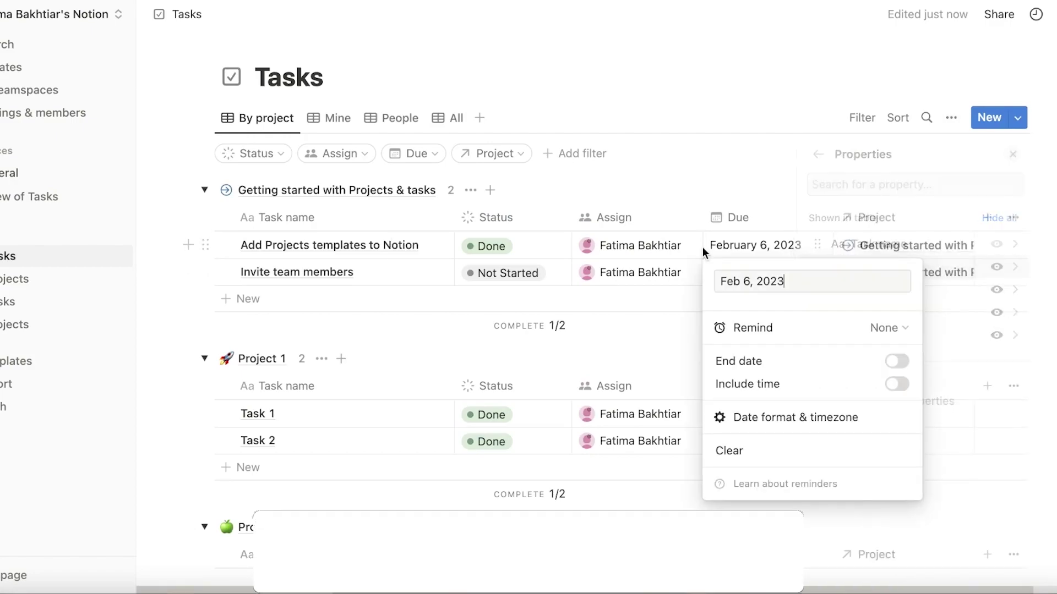
left_click(964, 174)
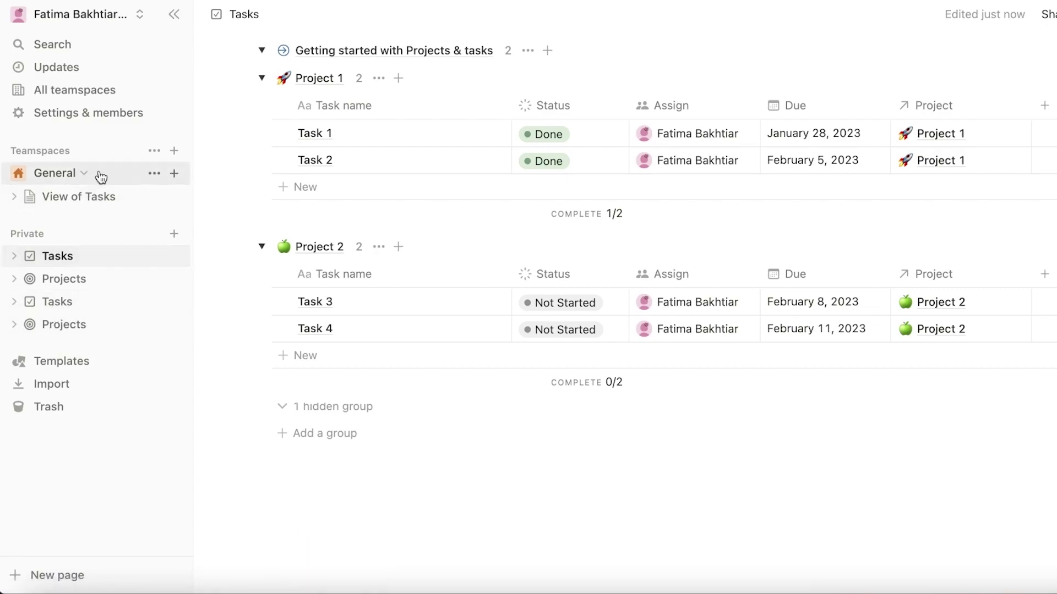
- Add a new private page and apply the 1:1 Notes template from the Product Management templates
left_click(175, 235)
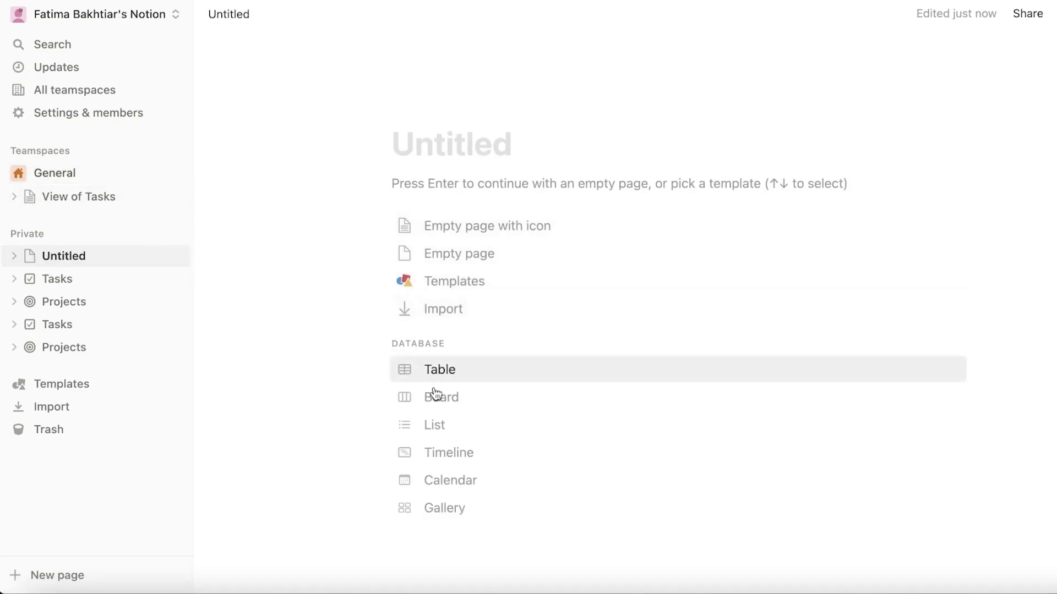
left_click(433, 291)
scroll(210, 242, "down", 5)
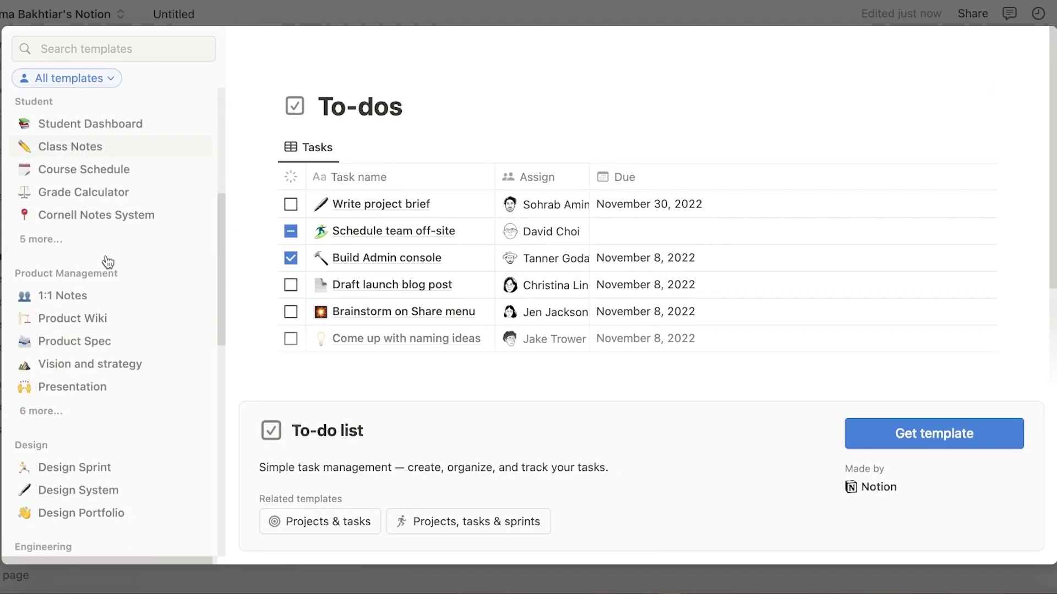
left_click(65, 290)
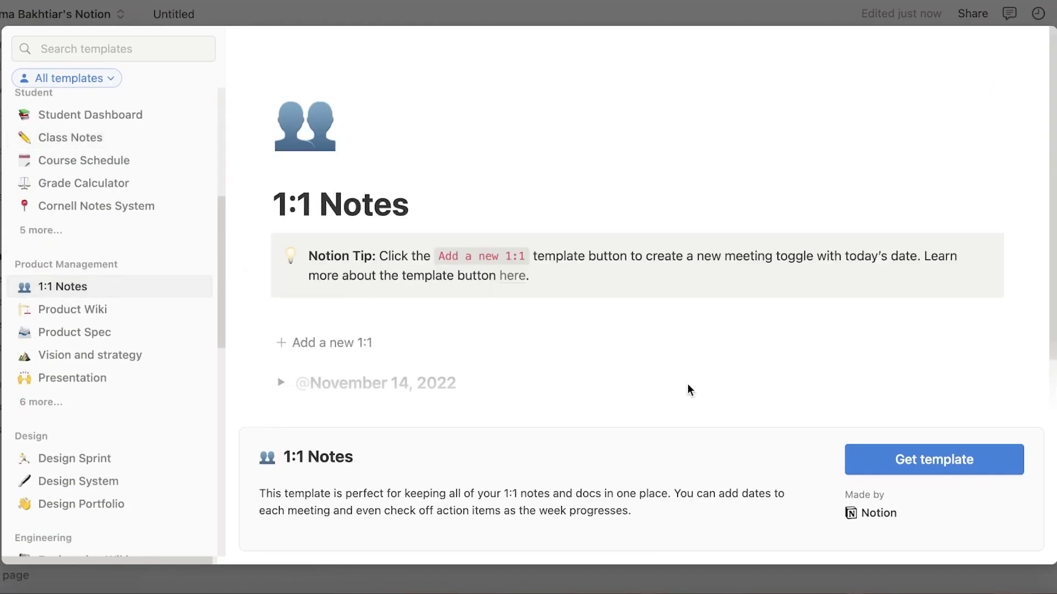
key("Escape")
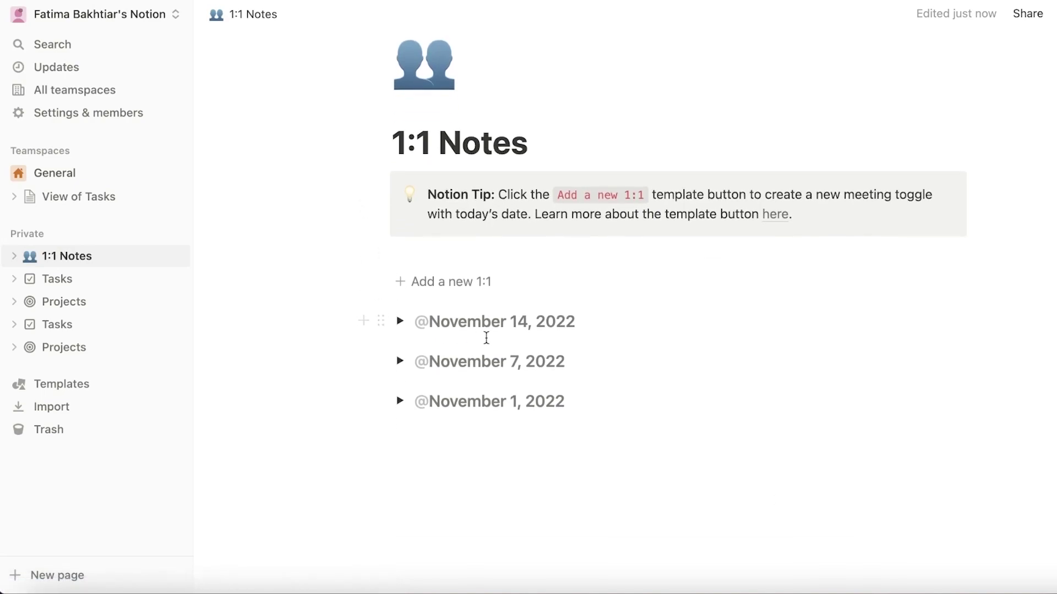
- Start a new block below the November 14, 2022 meeting line for an embedded view
left_click(633, 332)
type("mnsadnasd")
key("Return")
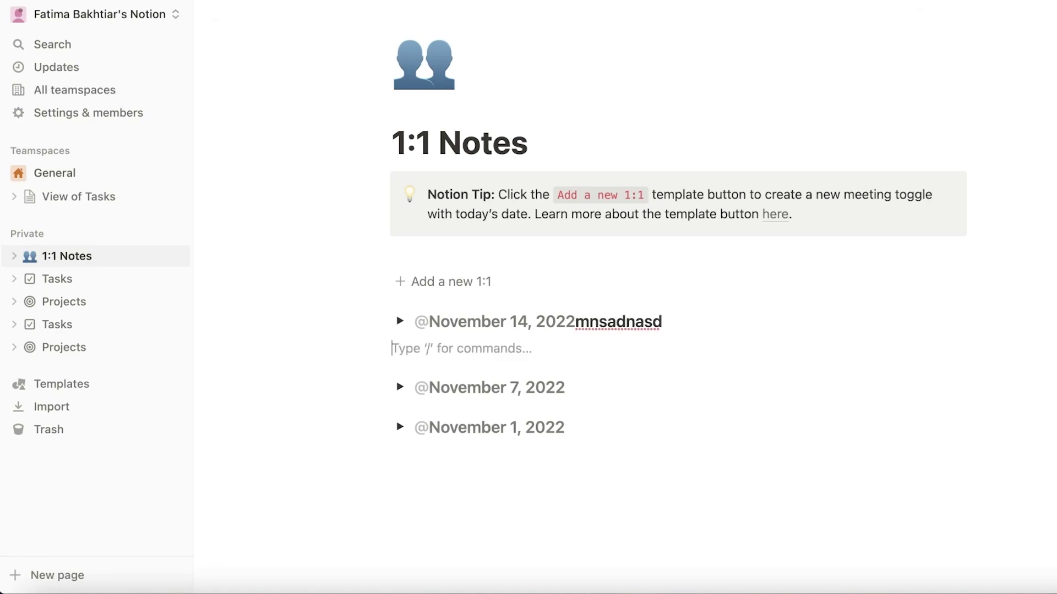
type("/")
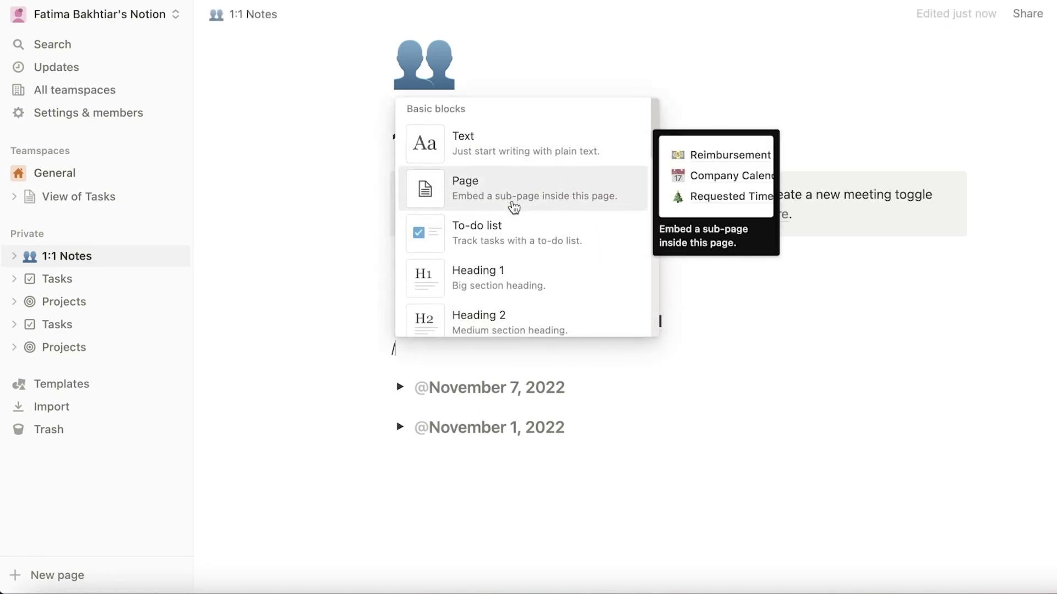
- Insert a Timeline view linked to the To-dos database, then go to the Tasks page
scroll(551, 264, "down", 15)
scroll(555, 284, "down", 20)
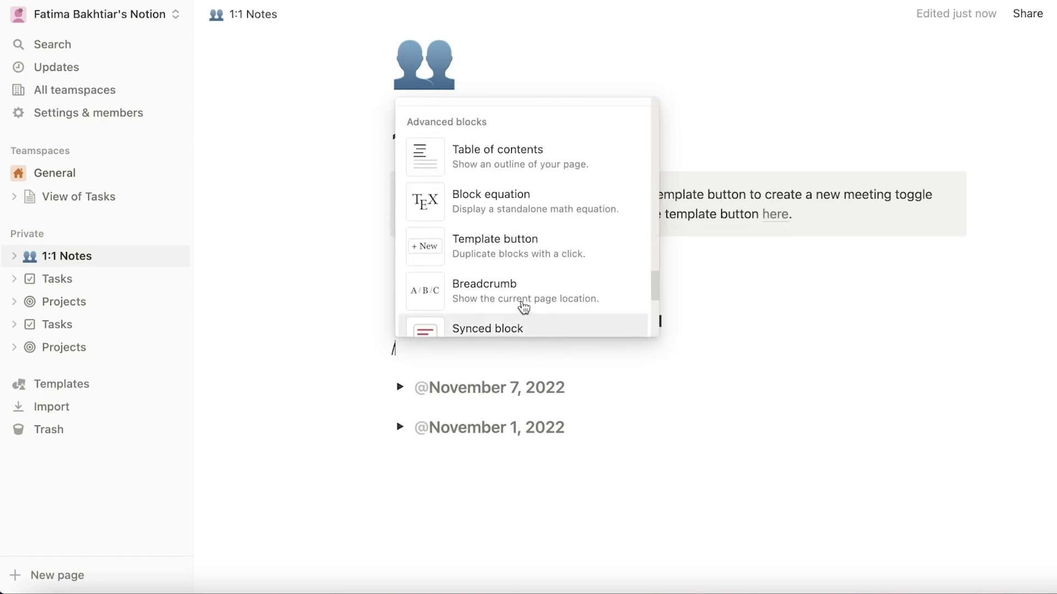
scroll(520, 300, "up", 20)
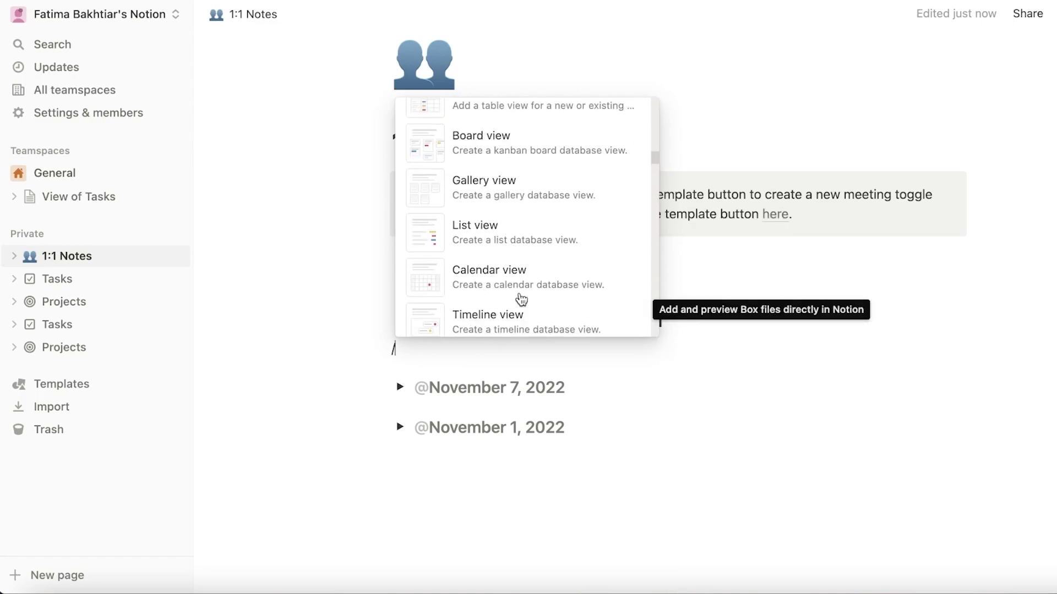
scroll(505, 226, "up", 10)
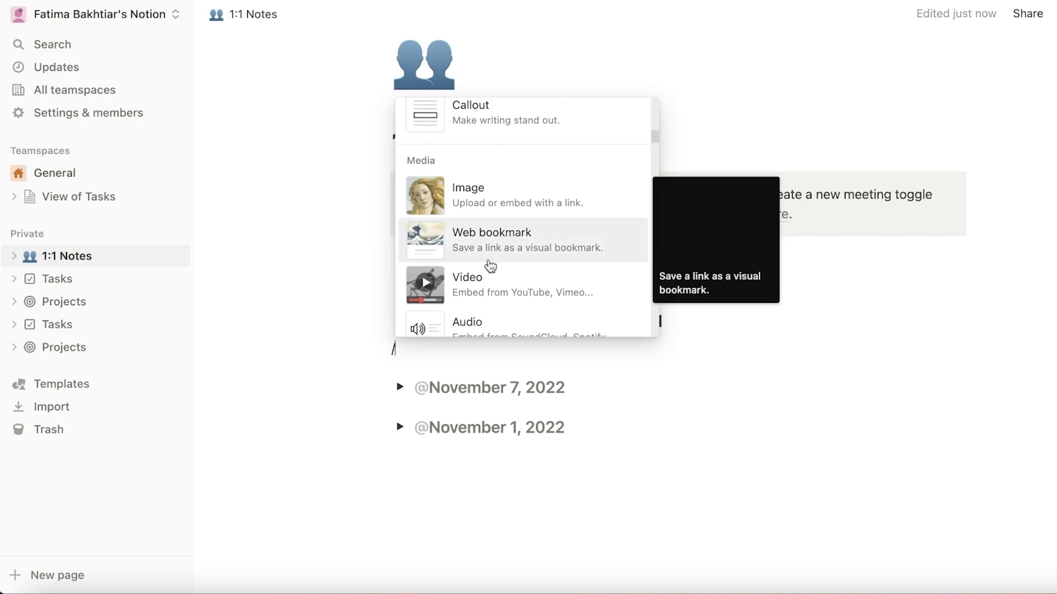
scroll(490, 264, "down", 10)
left_click(472, 281)
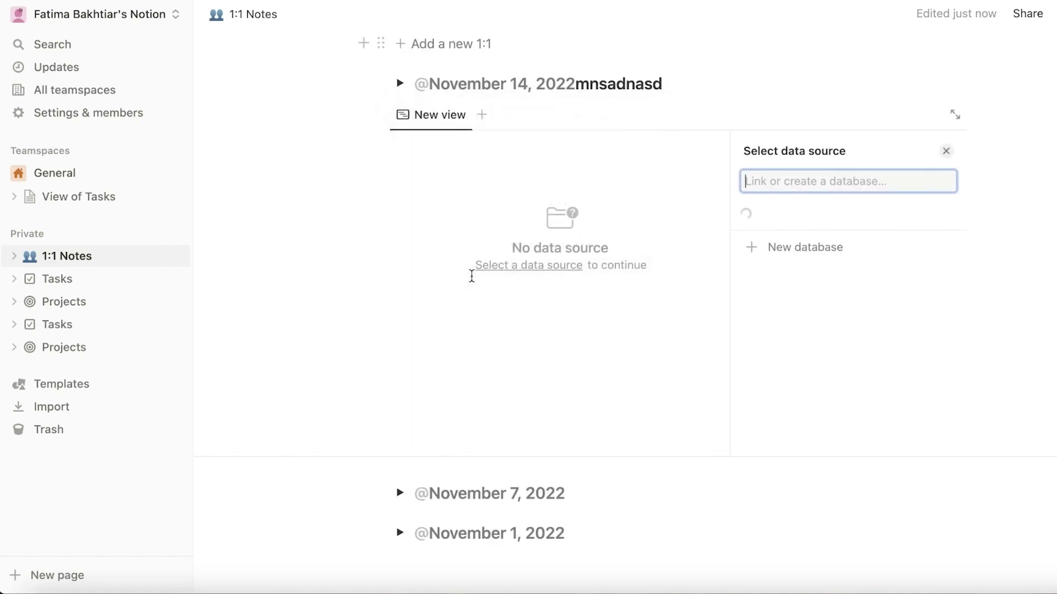
left_click(773, 213)
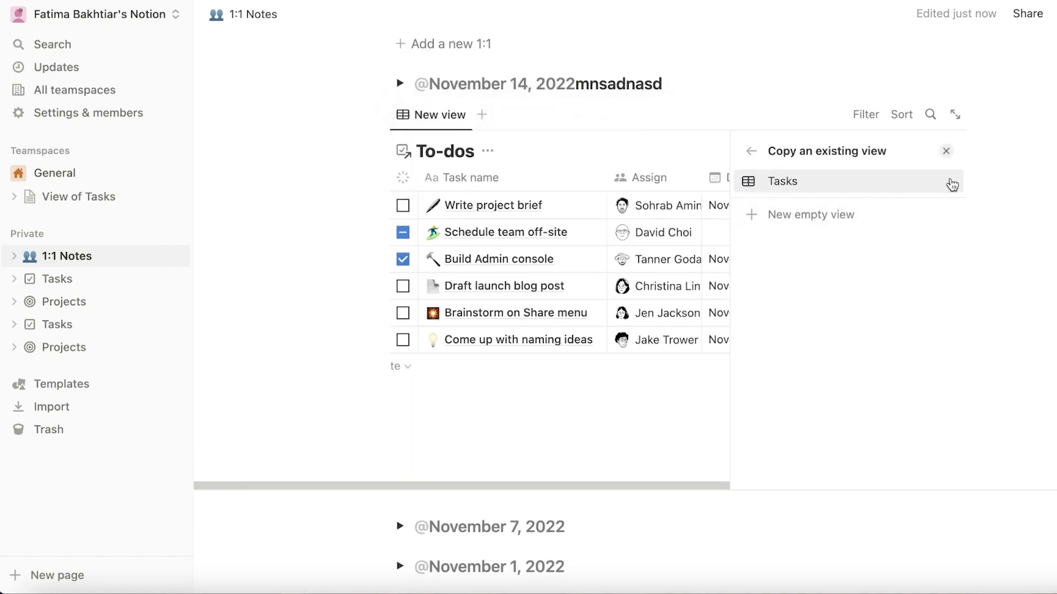
left_click(77, 278)
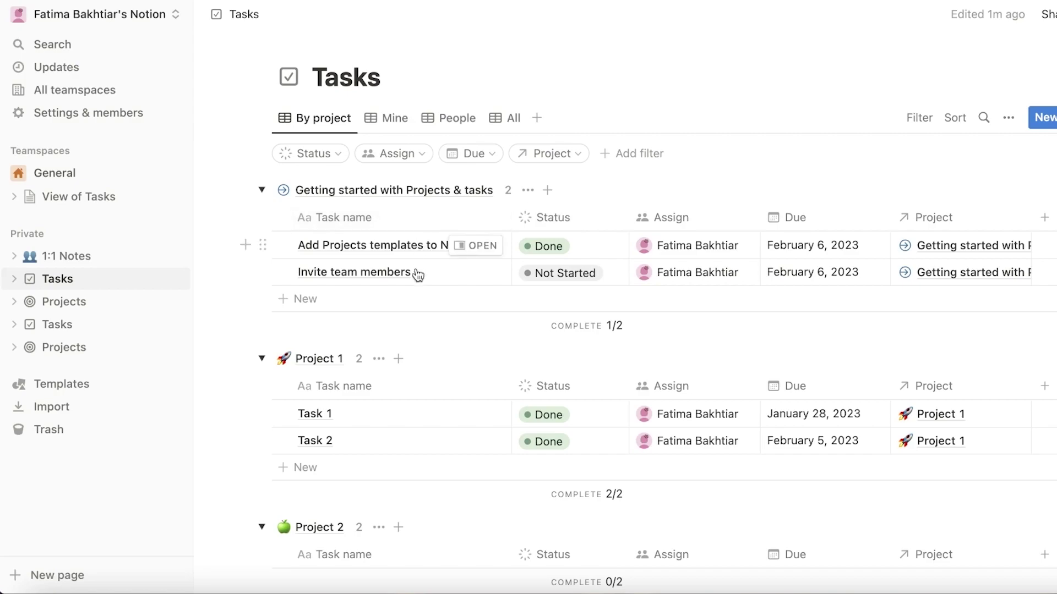
- Go from Blog Posts to My Tasks in Asana, then to the Reporting page
scroll(417, 297, "down", 5)
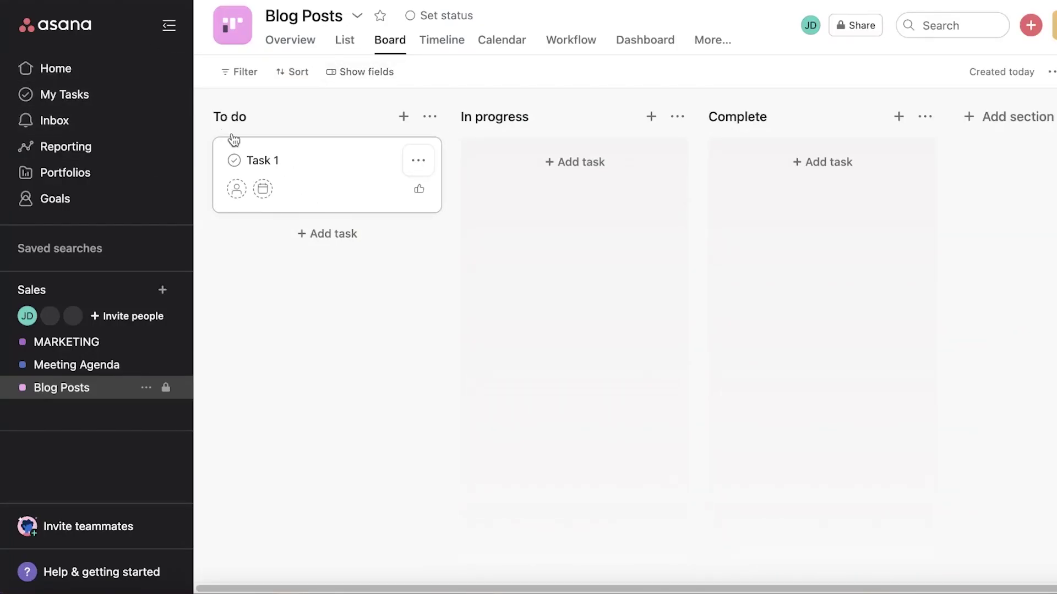
left_click(101, 105)
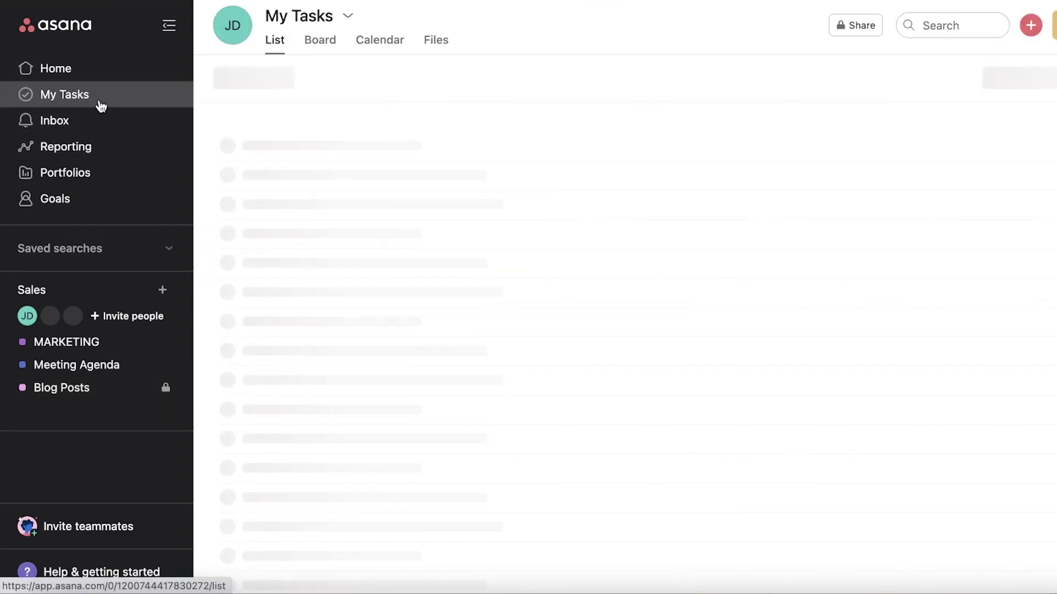
left_click(72, 149)
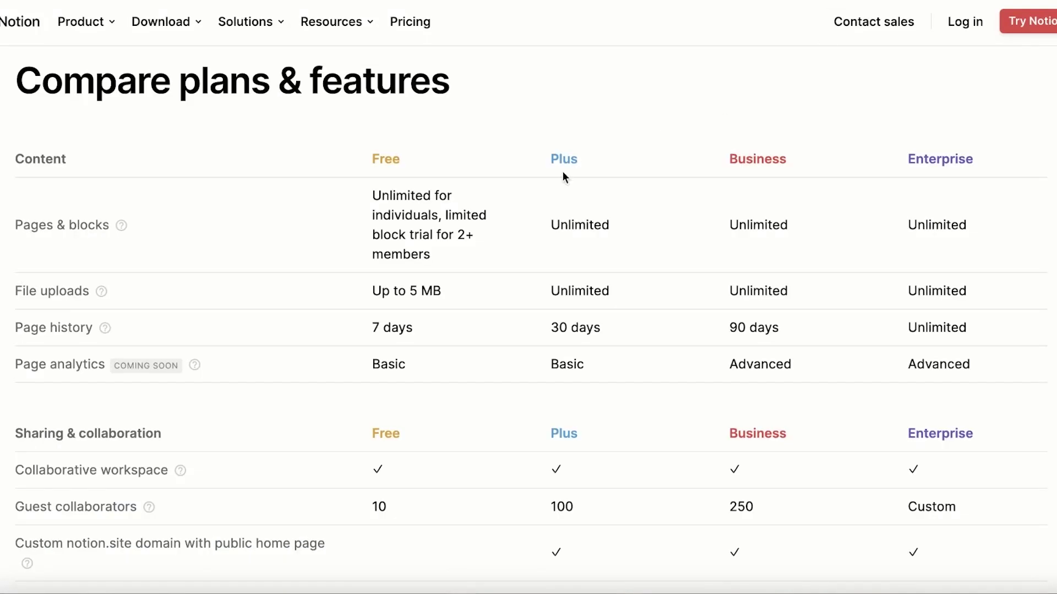
- Scroll Notion's Compare plans & features table from Content down to Support and the price row
scroll(430, 216, "up", 3)
scroll(413, 198, "down", 2)
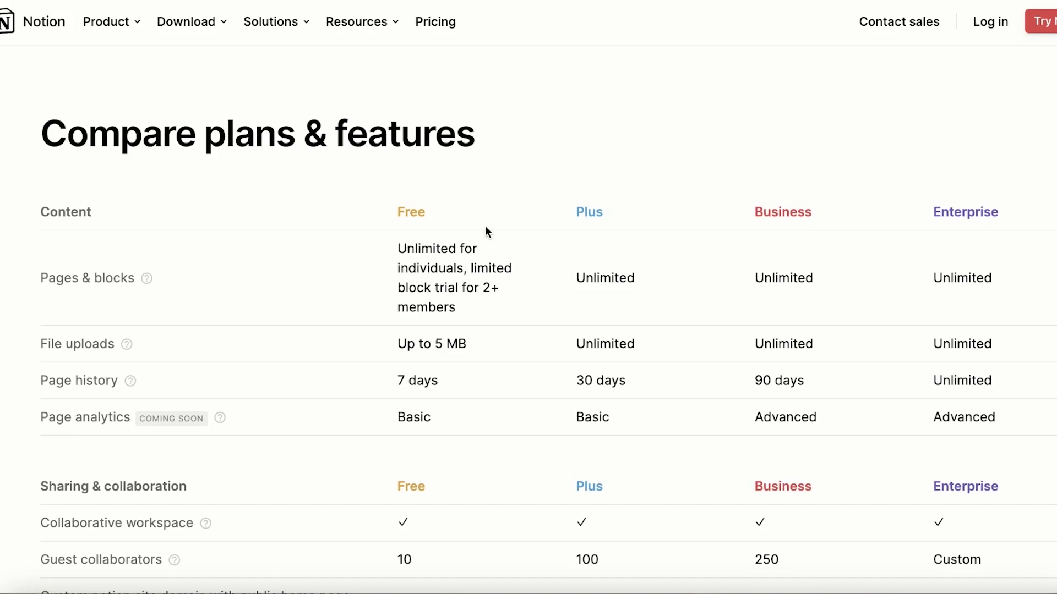
scroll(485, 231, "down", 2)
scroll(486, 231, "down", 1)
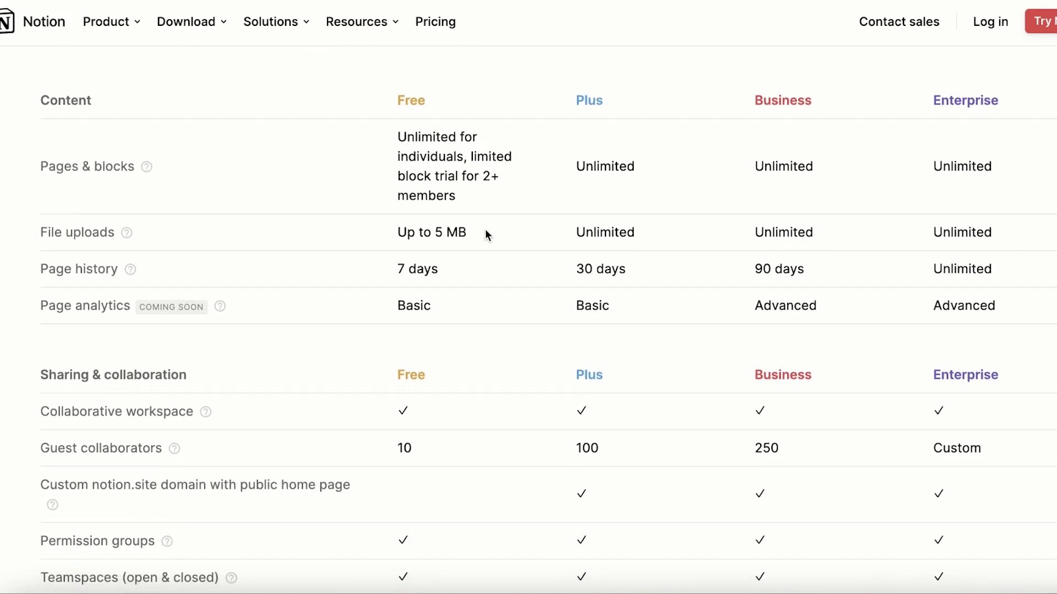
scroll(486, 231, "down", 1)
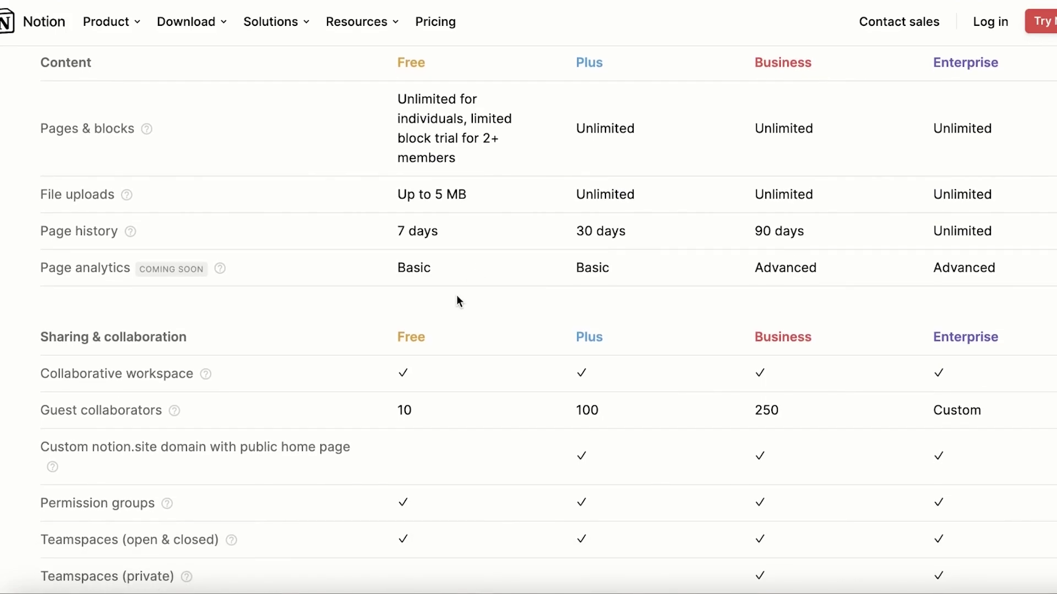
scroll(457, 296, "down", 4)
scroll(457, 297, "up", 2)
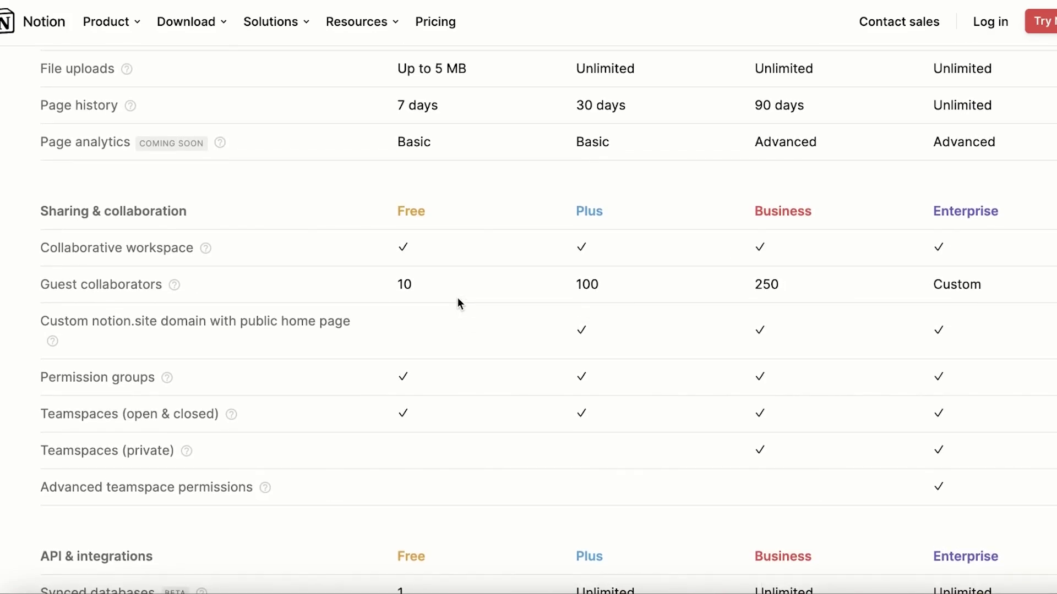
scroll(458, 303, "down", 1)
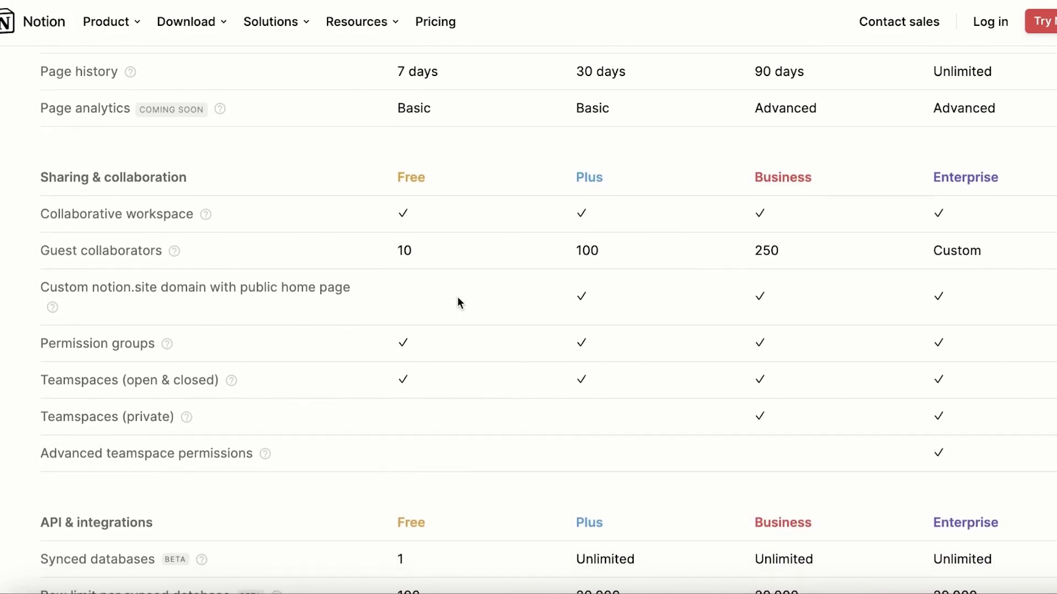
scroll(457, 297, "down", 2)
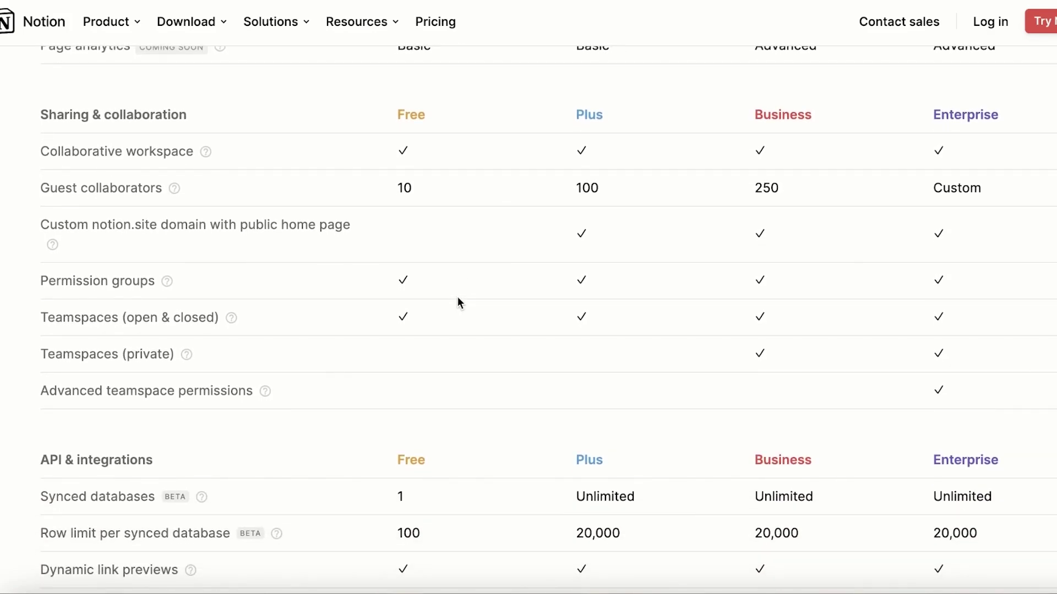
scroll(457, 297, "down", 10)
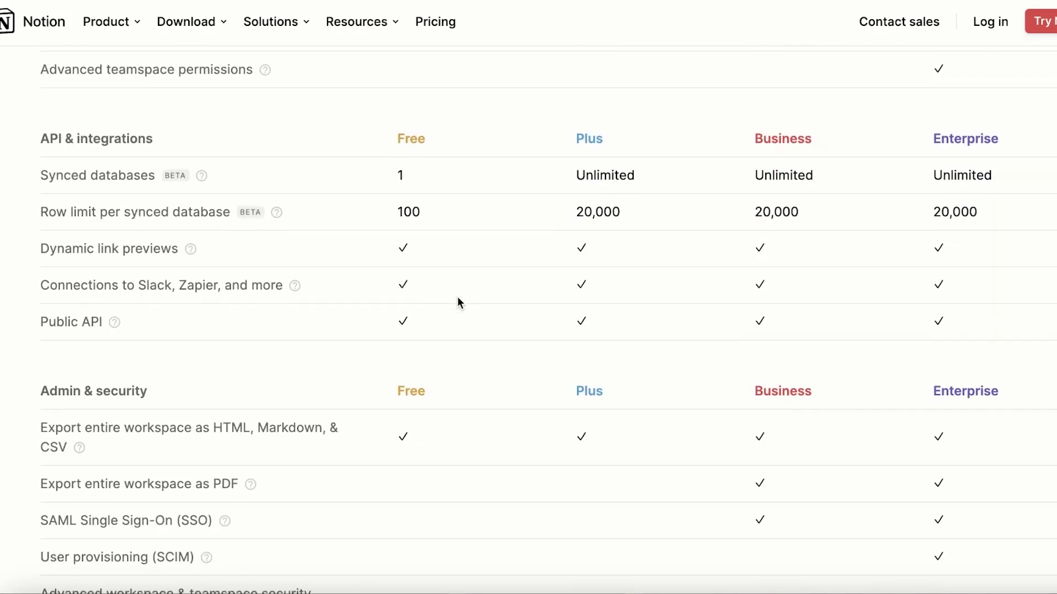
scroll(460, 303, "down", 3)
scroll(460, 307, "up", 15)
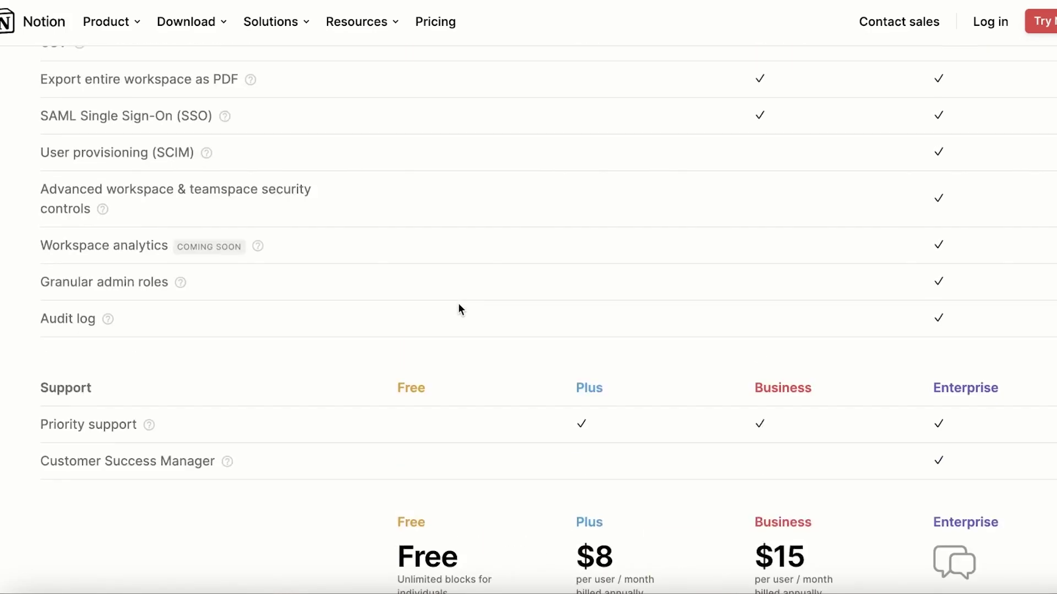
- Scroll Asana's pricing page down to the Basic, Premium and Business feature lists
scroll(537, 263, "up", 8)
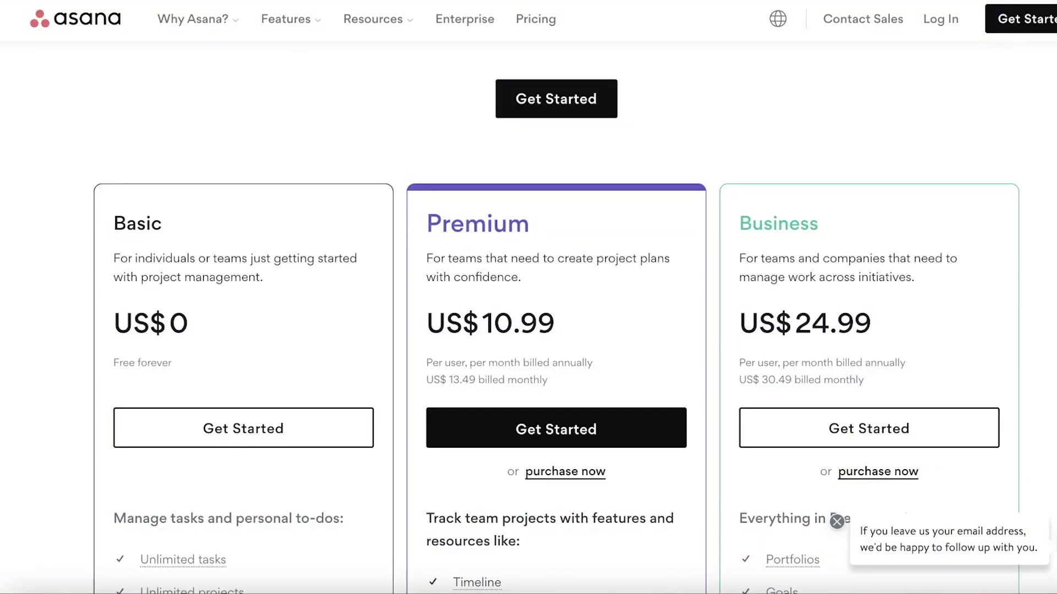
scroll(361, 252, "down", 5)
scroll(349, 247, "up", 1)
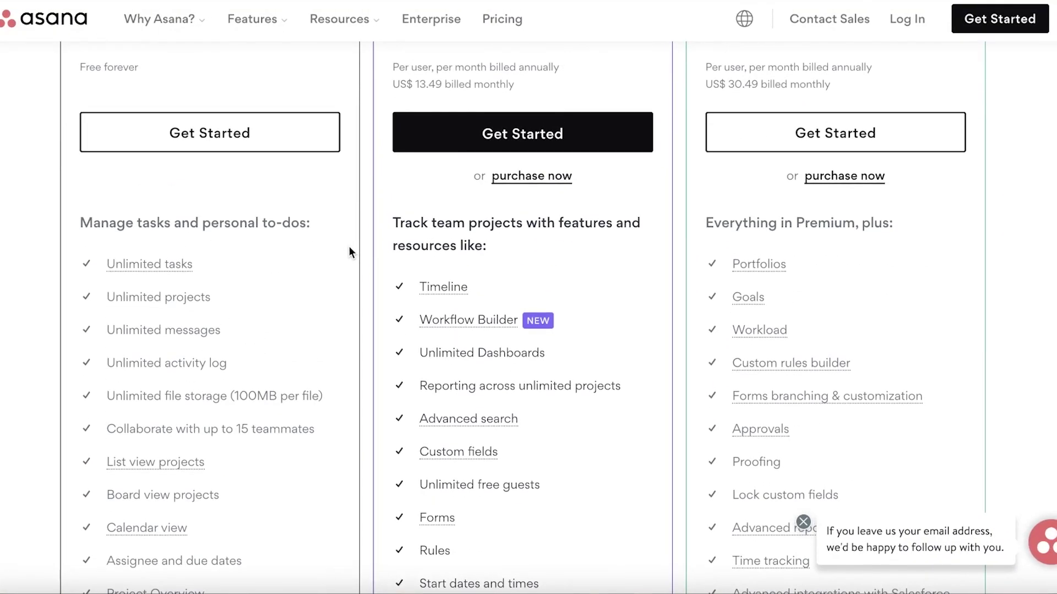
scroll(348, 244, "down", 3)
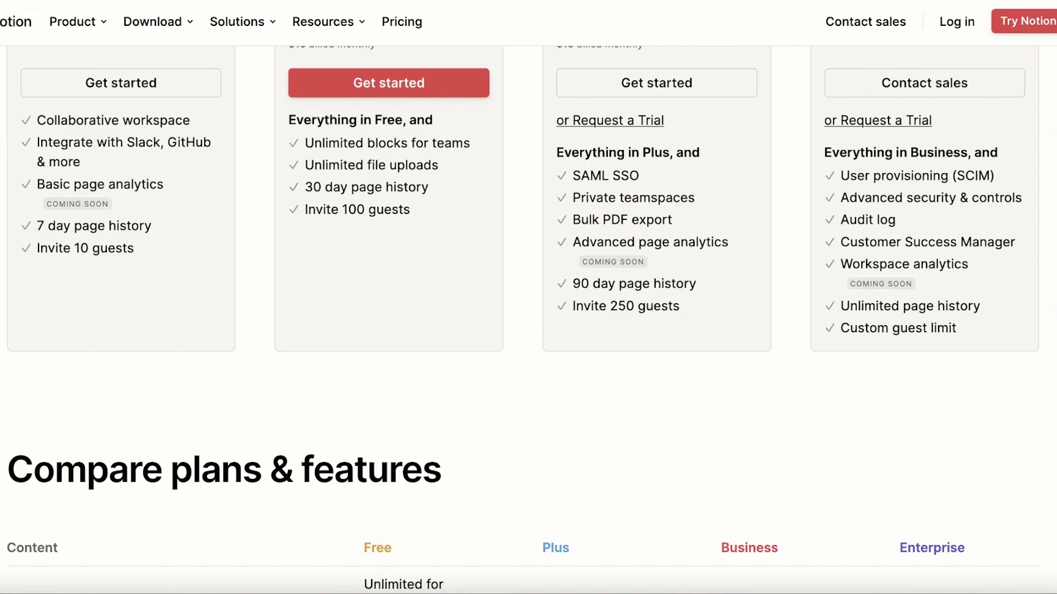
- Scroll Notion's pricing page up to the plan cards and back down into the comparison table
scroll(293, 269, "up", 4)
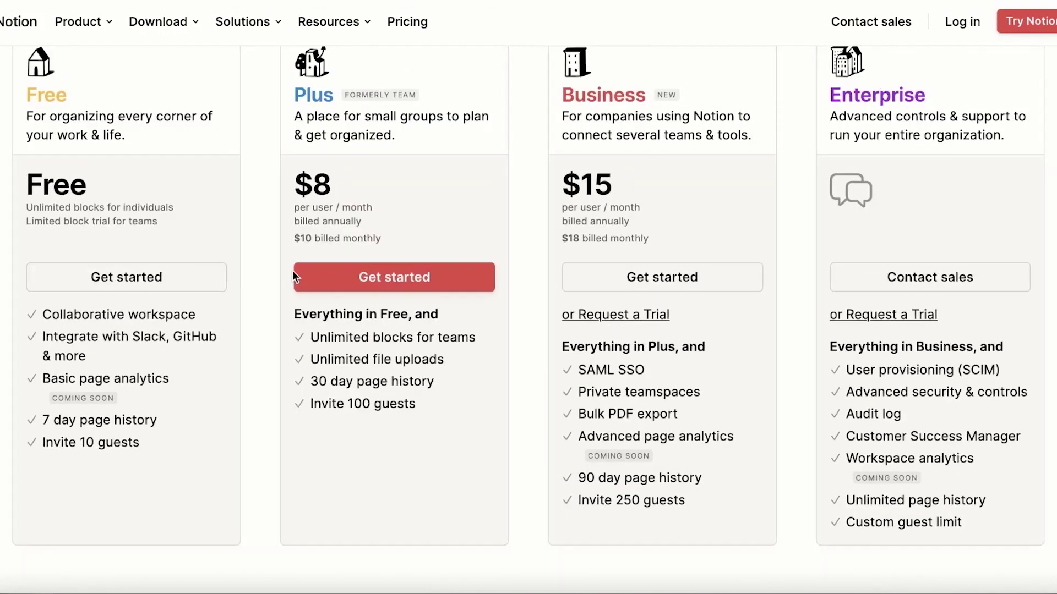
scroll(293, 270, "up", 2)
scroll(293, 270, "up", 5)
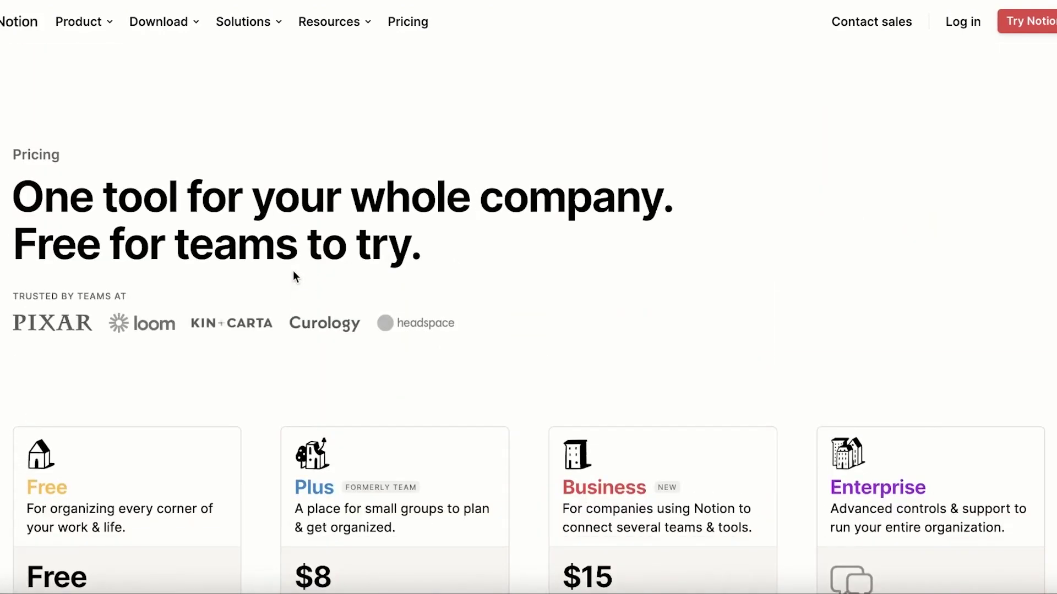
scroll(293, 269, "down", 8)
mouse_move(121, 355)
scroll(91, 359, "down", 13)
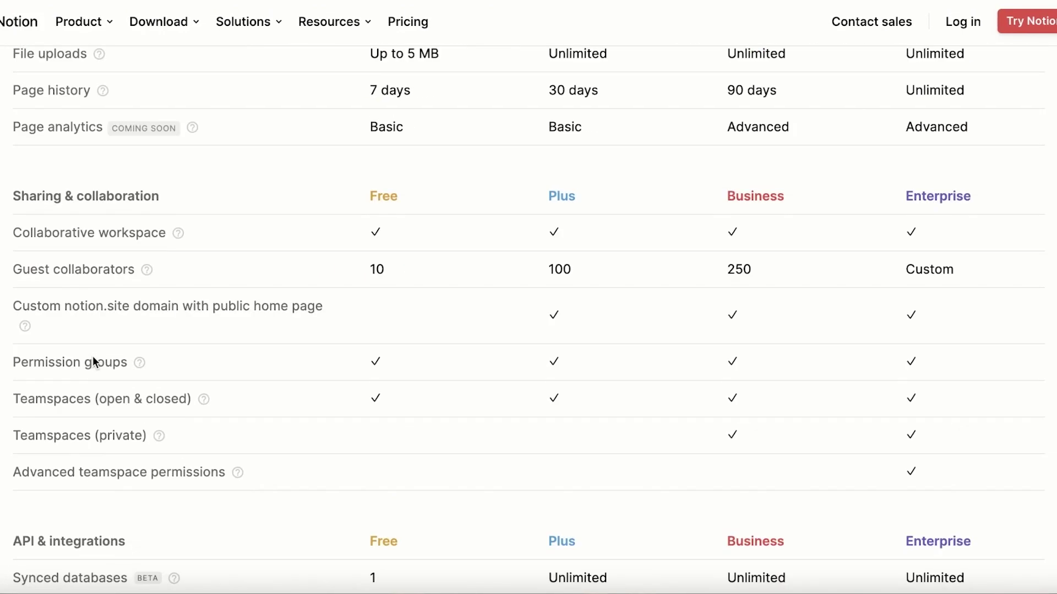
scroll(105, 352, "up", 4)
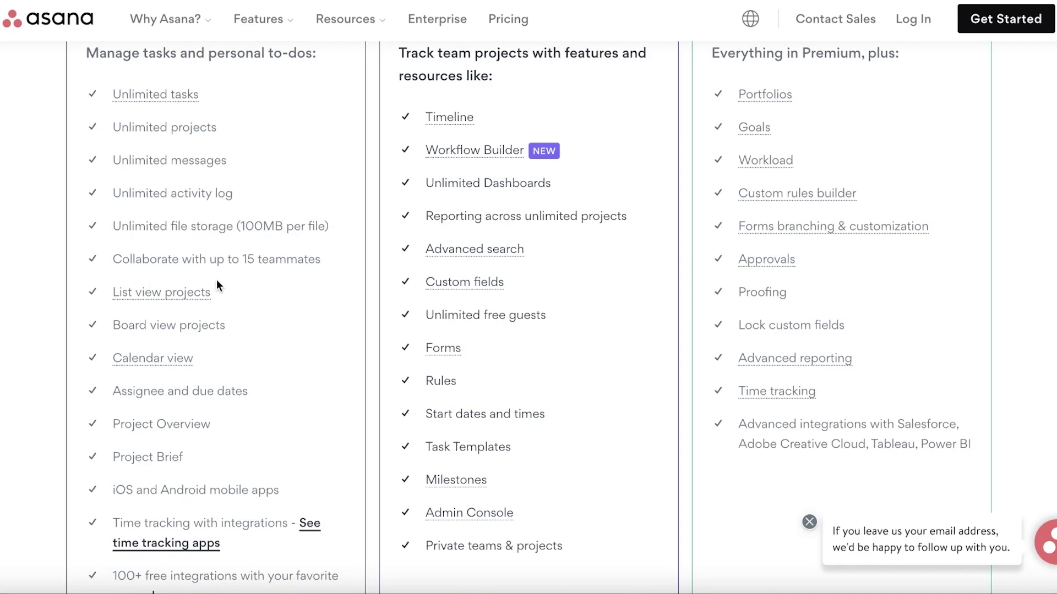
scroll(216, 286, "up", 3)
scroll(220, 286, "down", 7)
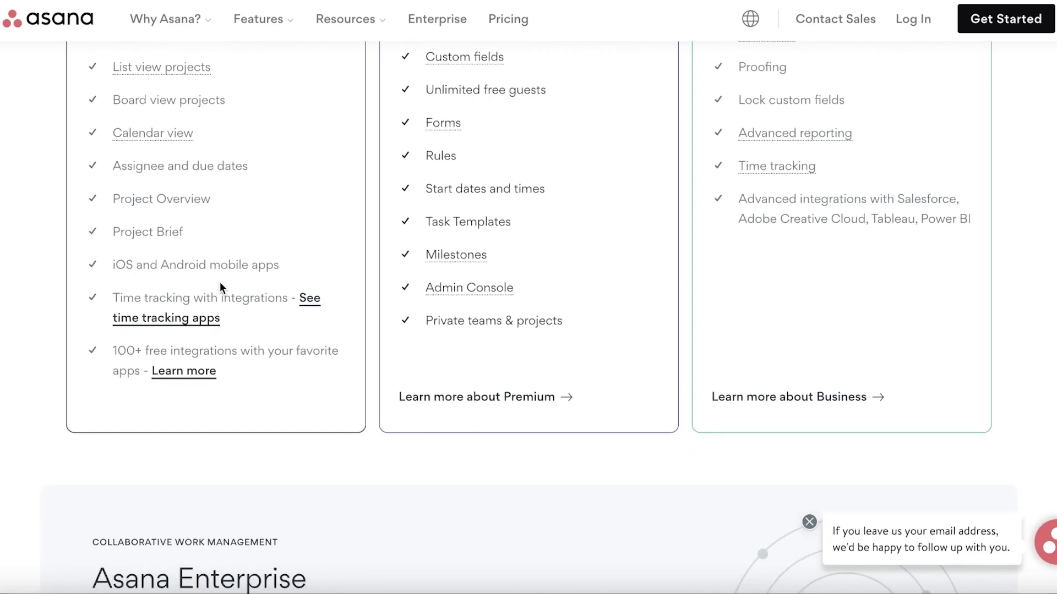
scroll(221, 282, "up", 3)
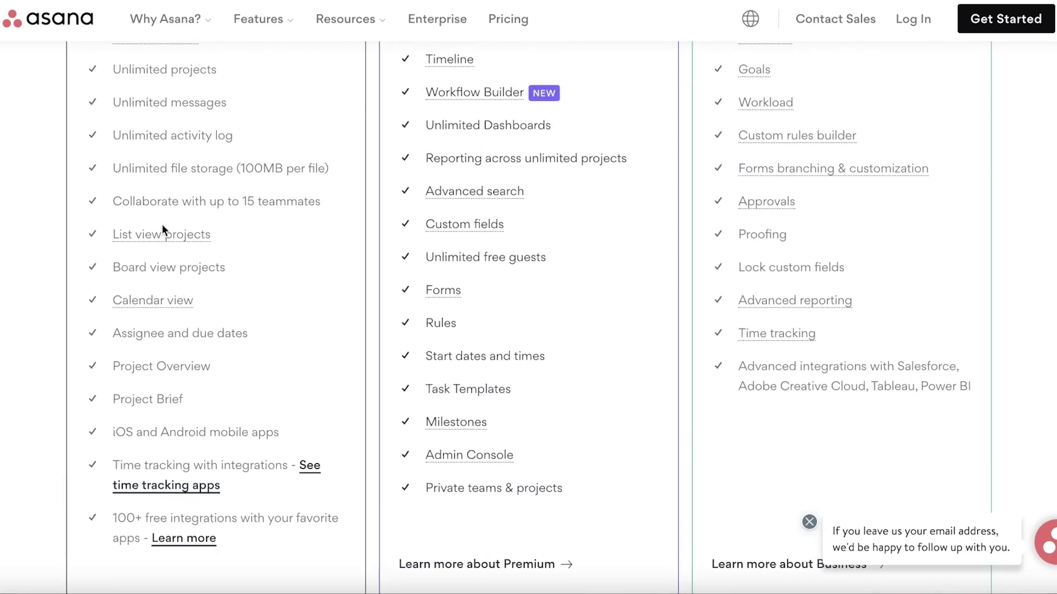
scroll(237, 309, "down", 3)
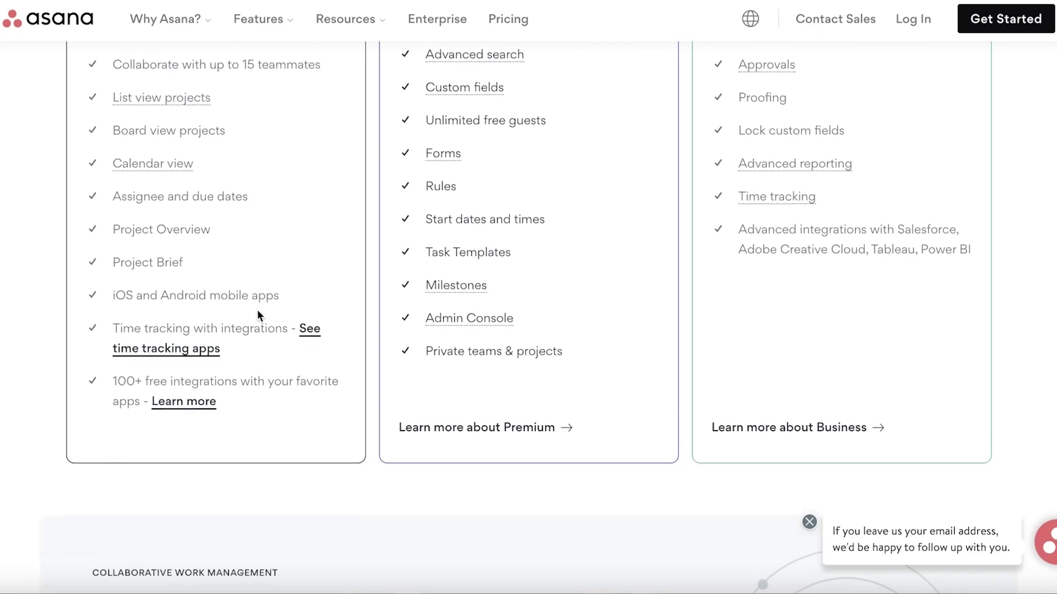
scroll(259, 311, "up", 14)
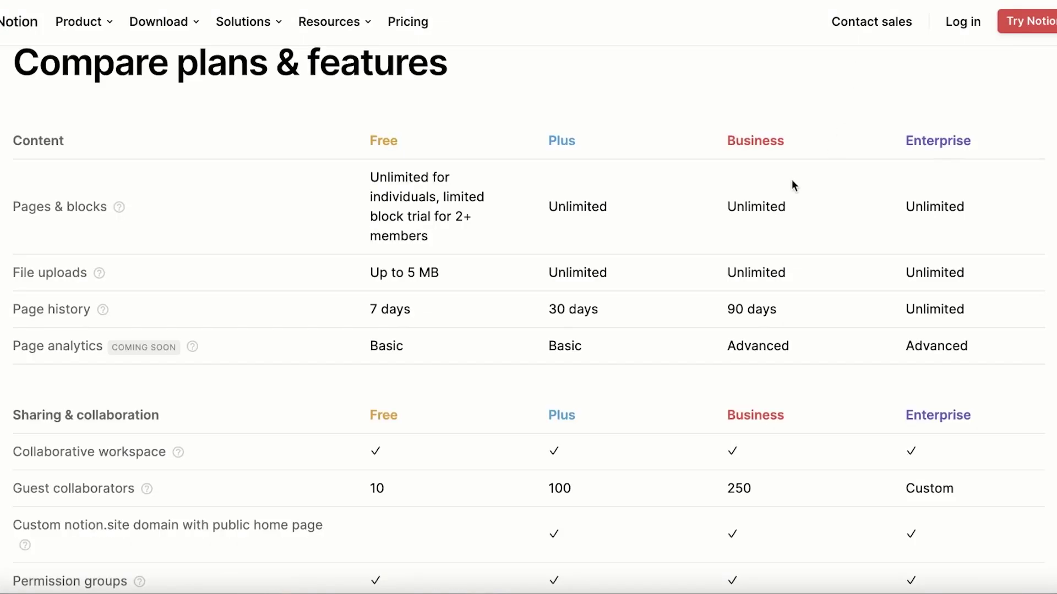
scroll(792, 181, "up", 10)
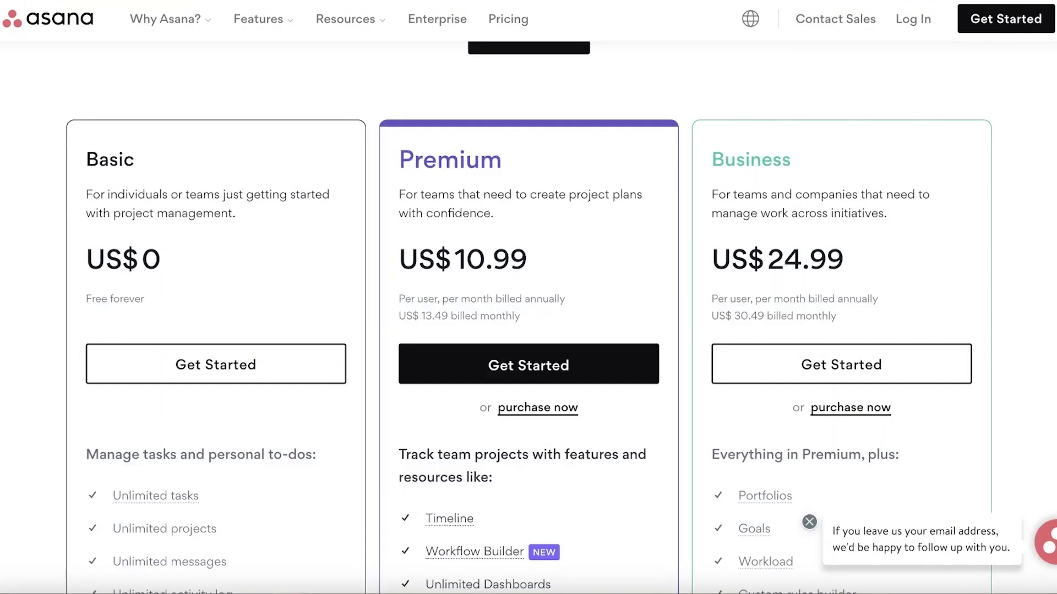
scroll(518, 174, "down", 1)
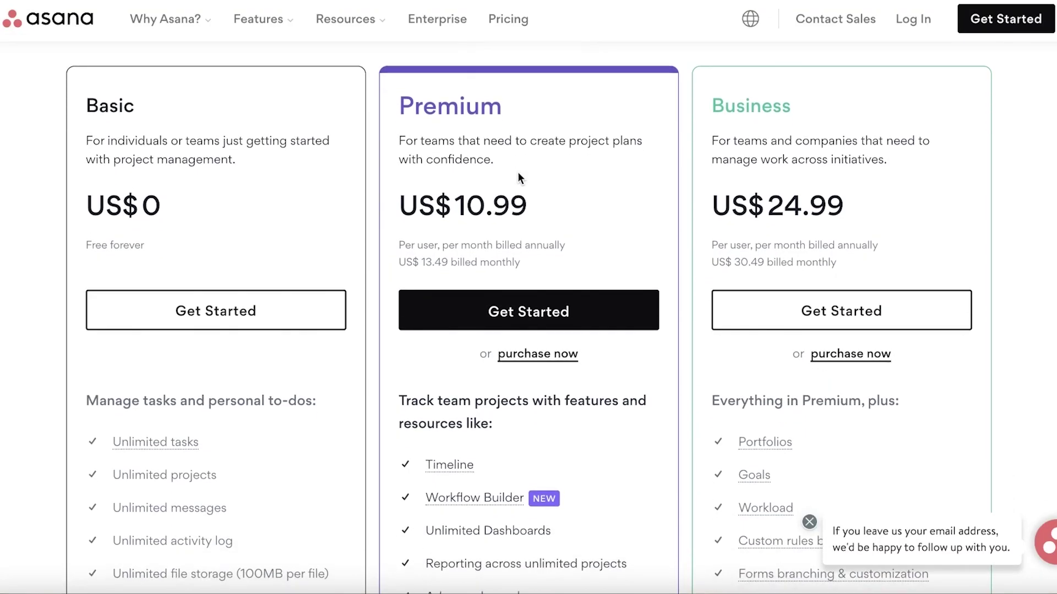
scroll(518, 175, "down", 4)
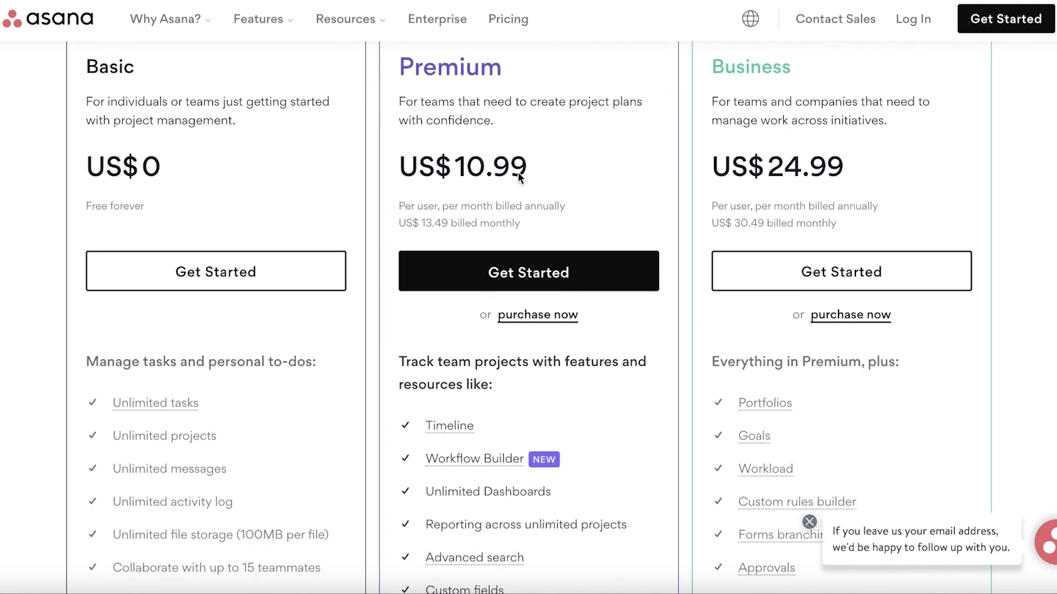
scroll(518, 172, "down", 3)
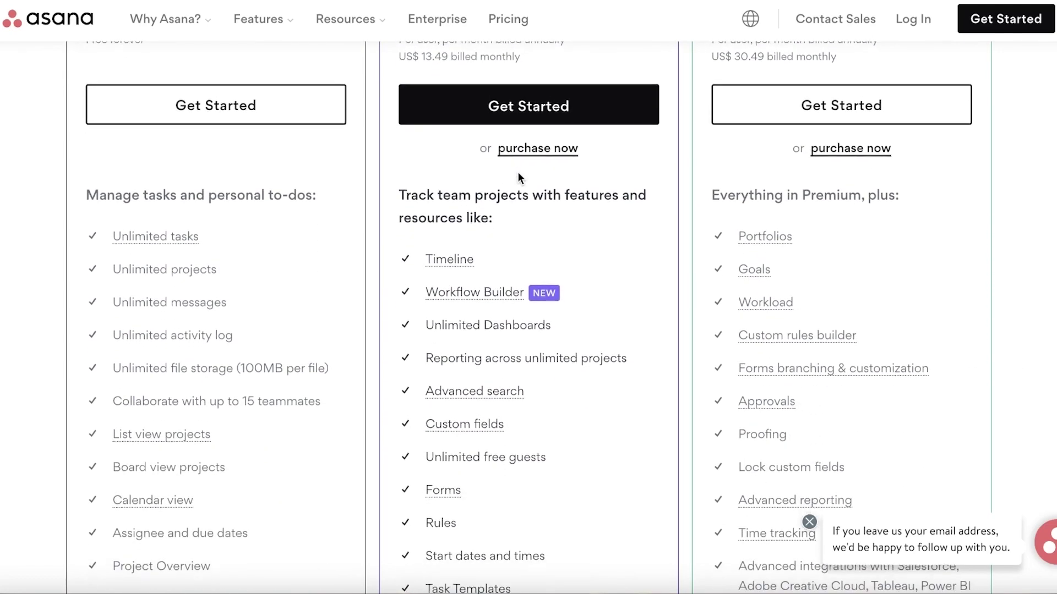
scroll(538, 246, "down", 3)
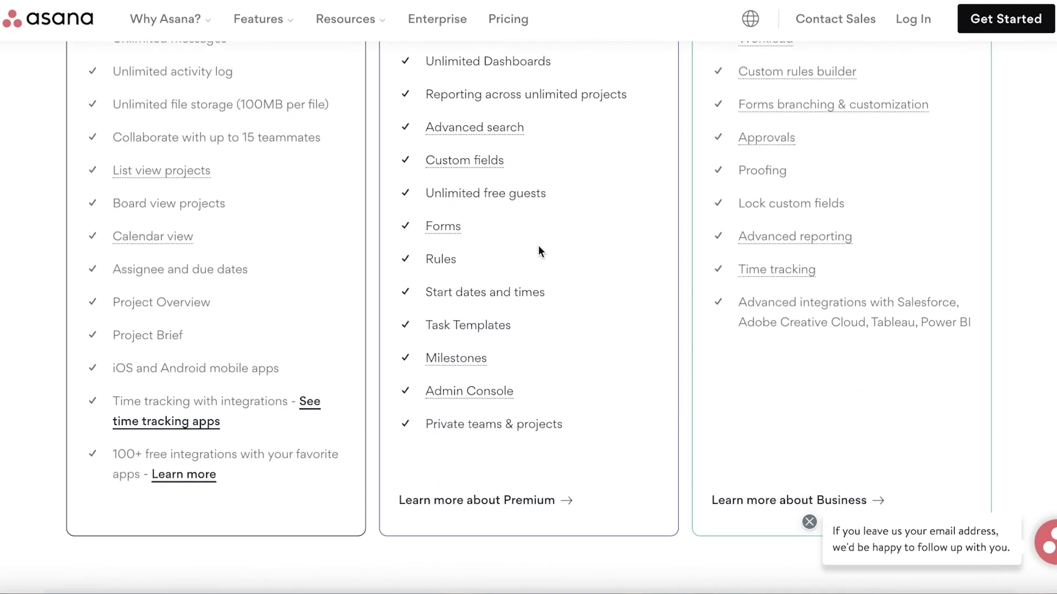
scroll(538, 246, "up", 2)
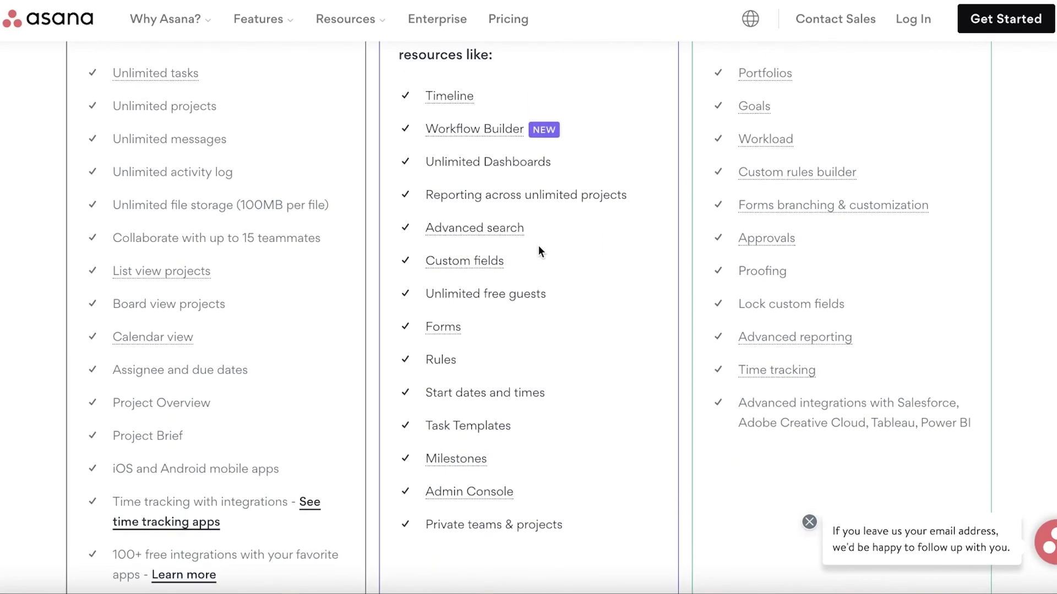
scroll(612, 338, "up", 1)
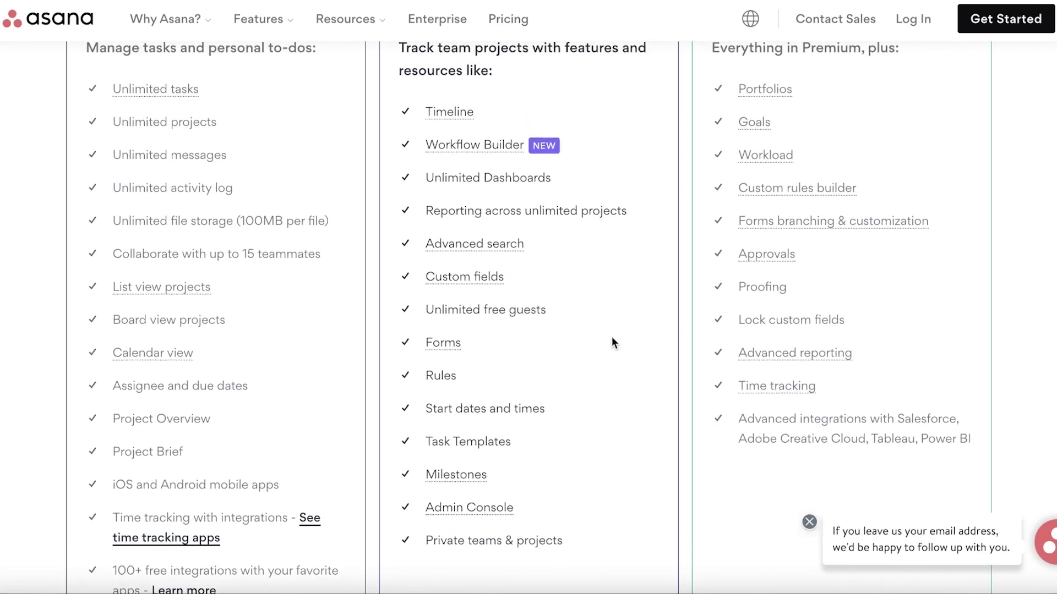
left_click_drag(445, 225, 425, 225)
left_click_drag(555, 212, 605, 231)
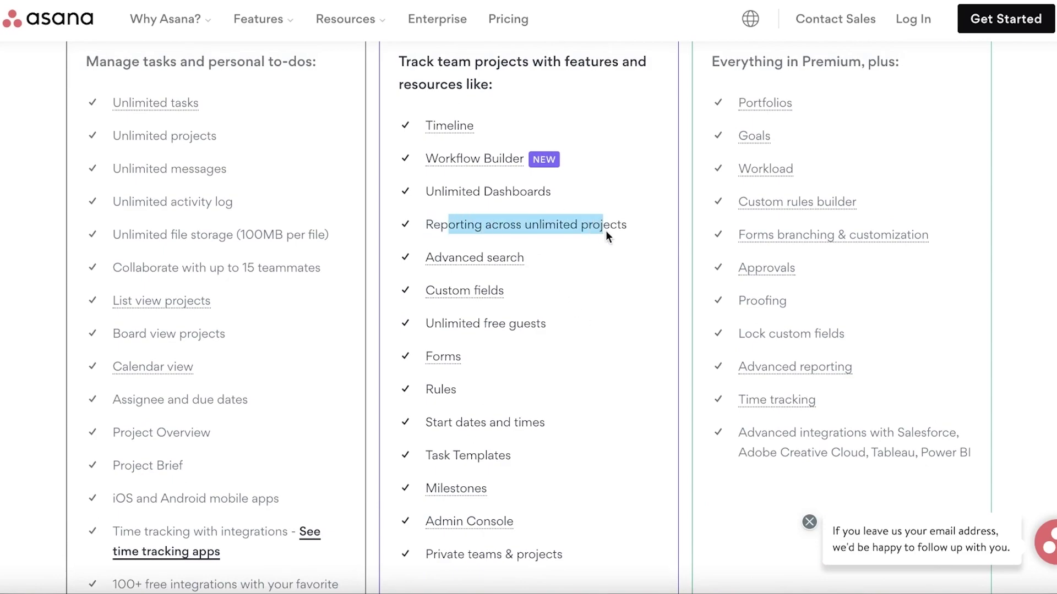
left_click(662, 243)
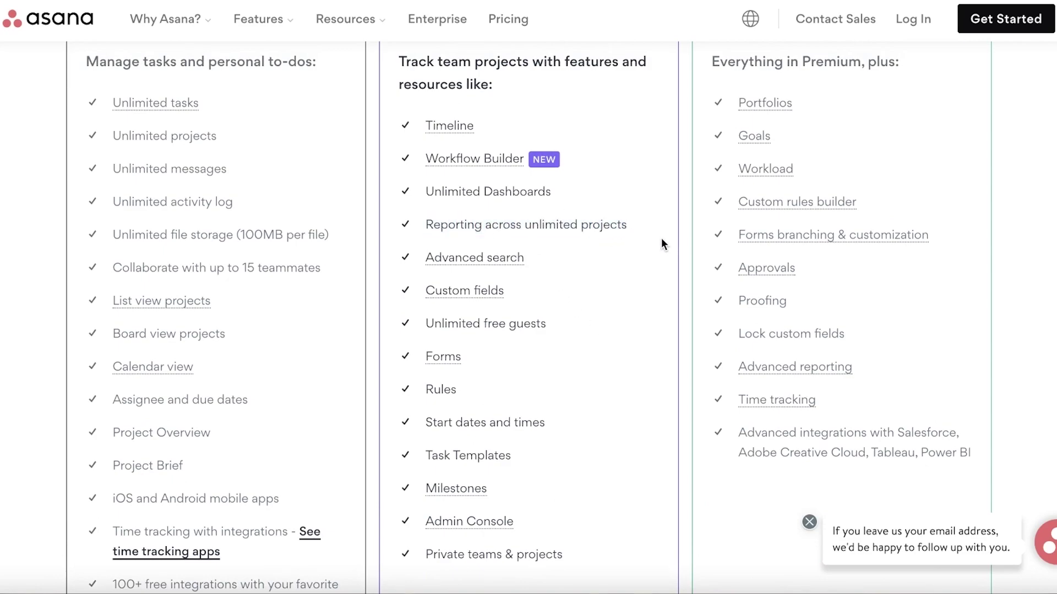
scroll(661, 244, "up", 8)
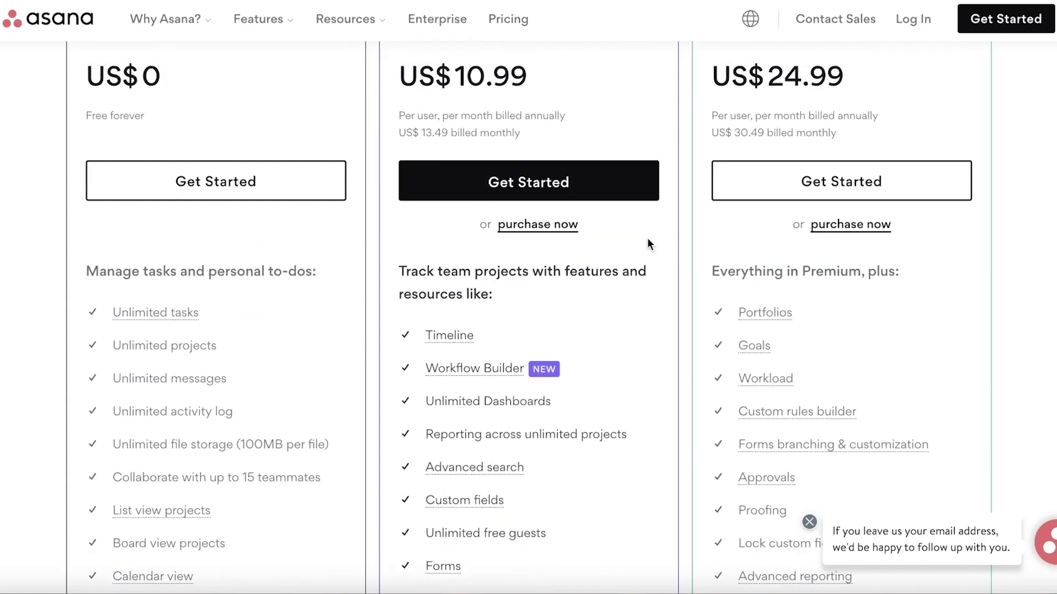
scroll(600, 237, "down", 1)
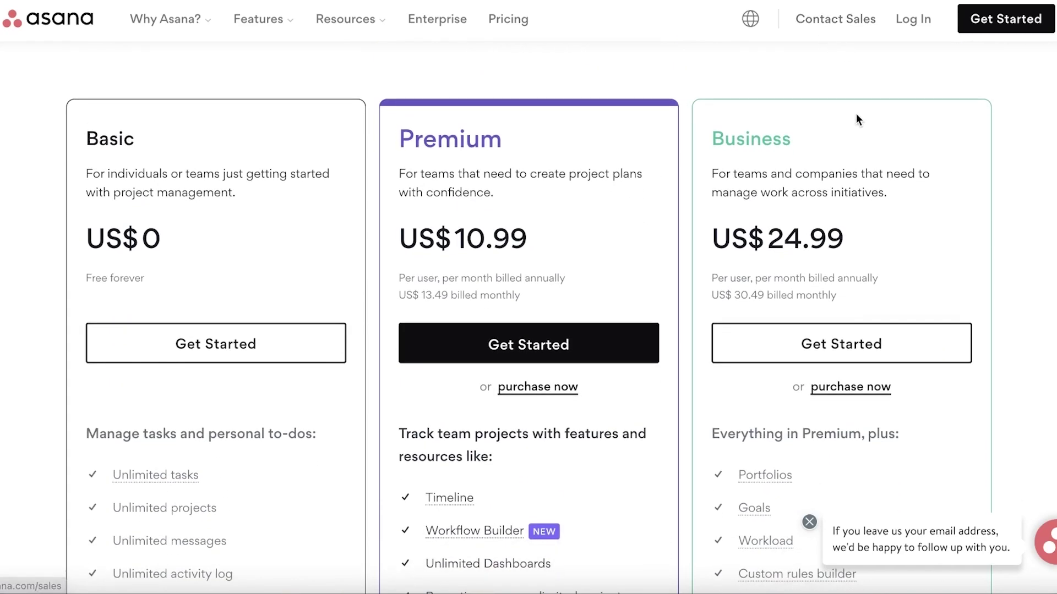
scroll(900, 177, "down", 1)
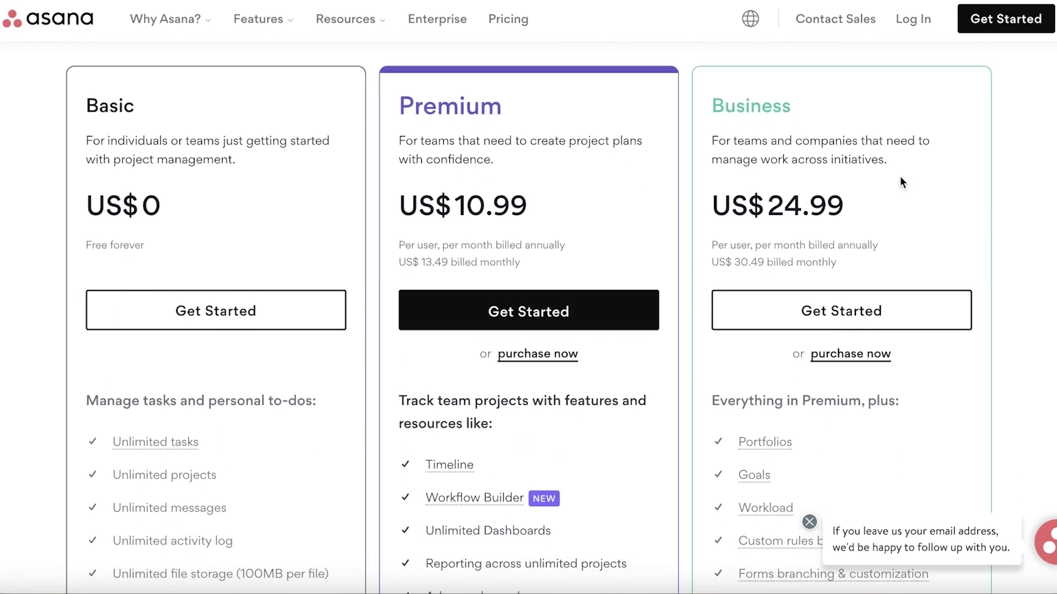
scroll(923, 168, "down", 5)
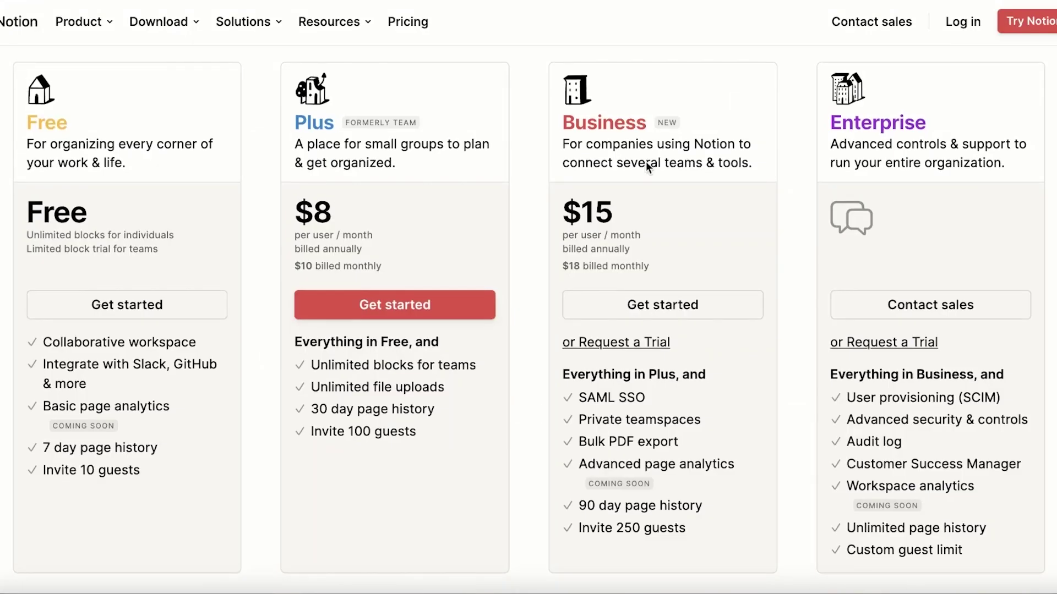
- Scroll up and down through Notion's pricing cards and comparison table
scroll(660, 171, "up", 3)
scroll(677, 187, "down", 2)
scroll(681, 193, "down", 1)
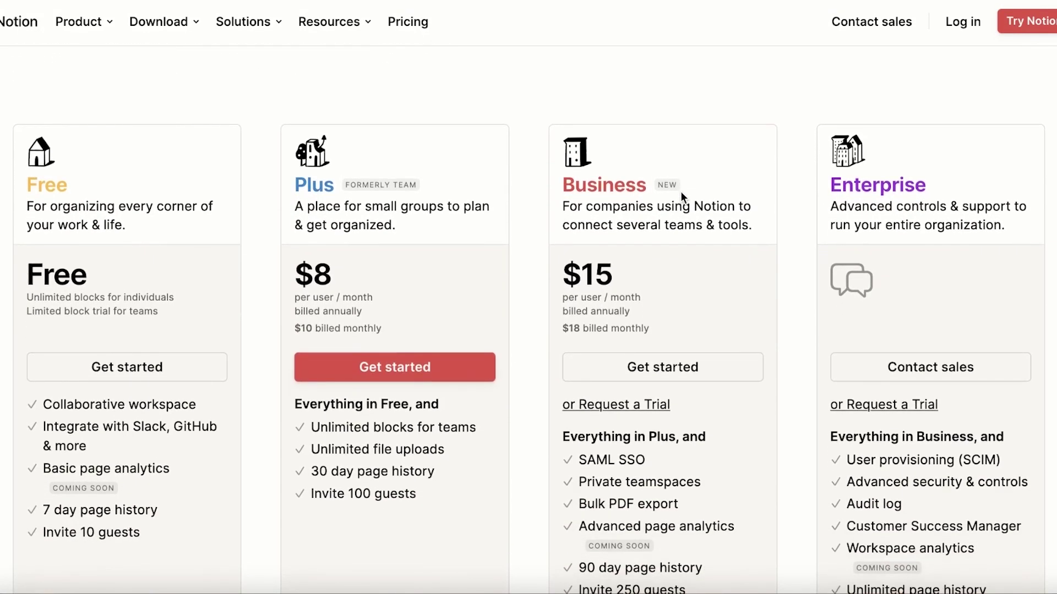
scroll(681, 192, "down", 5)
scroll(743, 242, "up", 4)
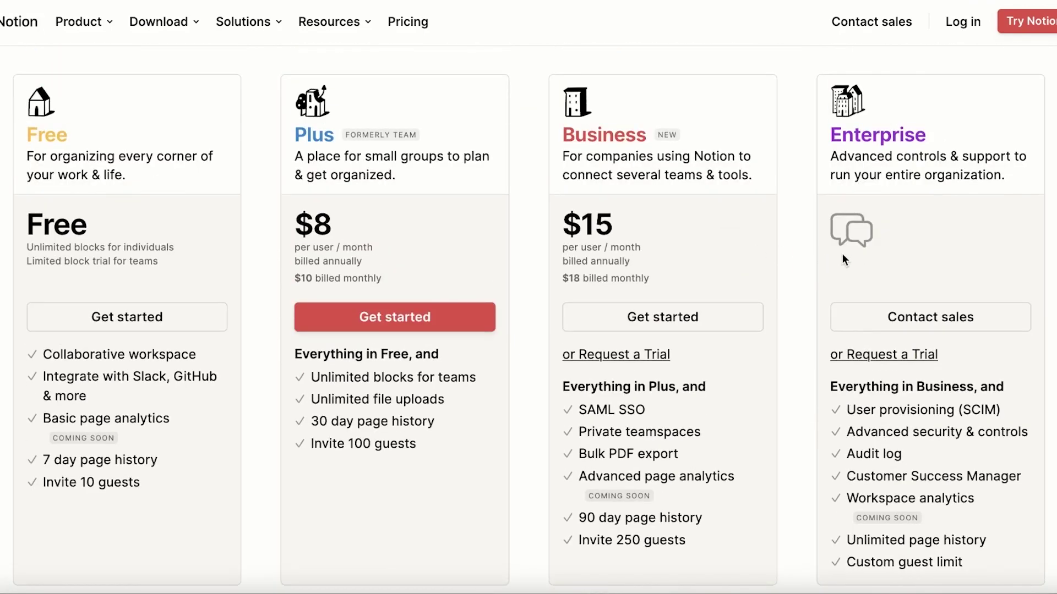
scroll(769, 246, "down", 3)
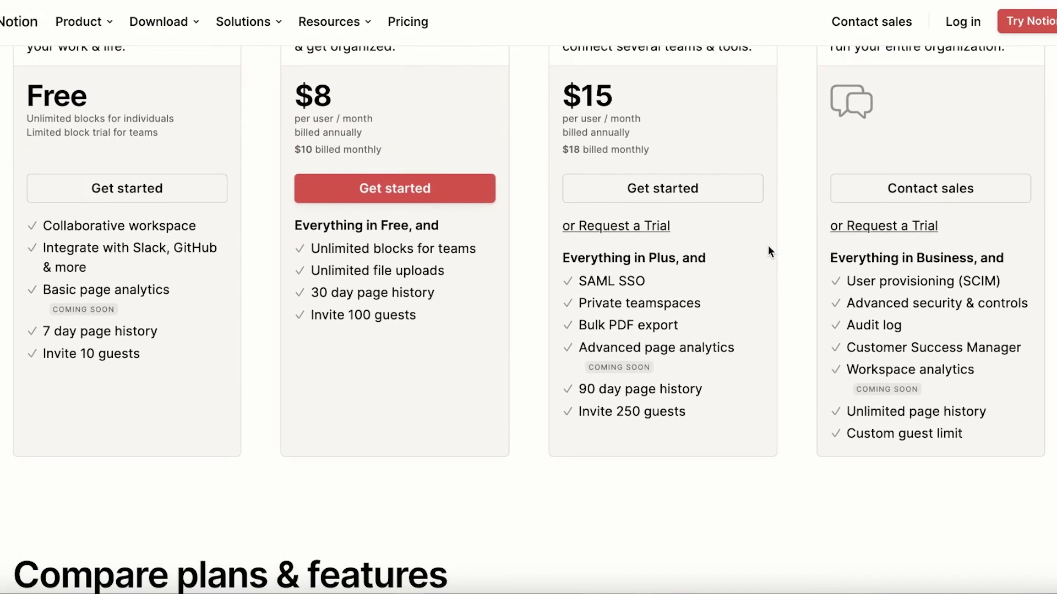
scroll(768, 245, "down", 10)
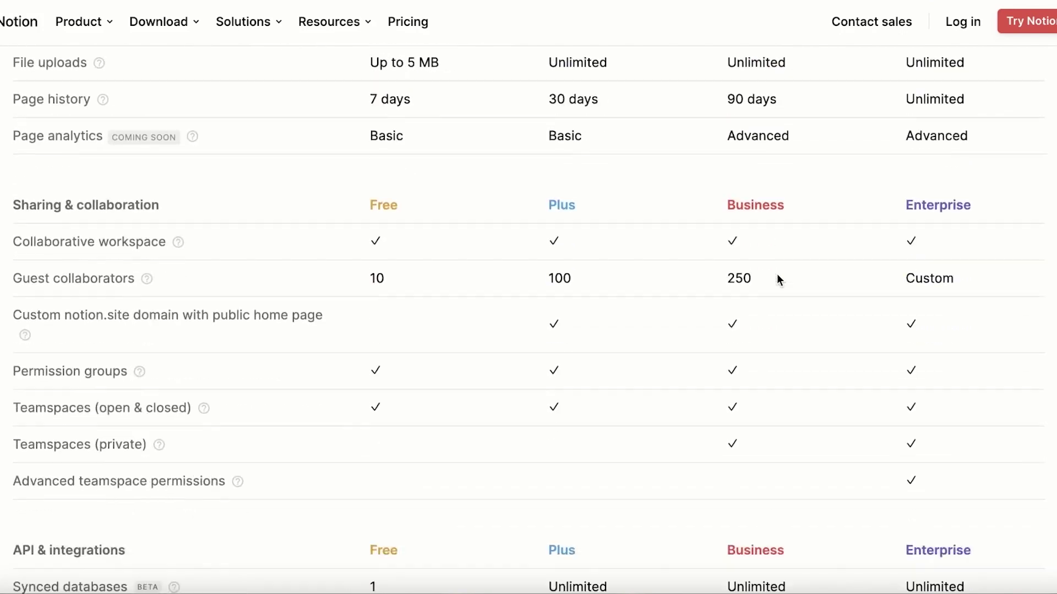
scroll(779, 278, "up", 4)
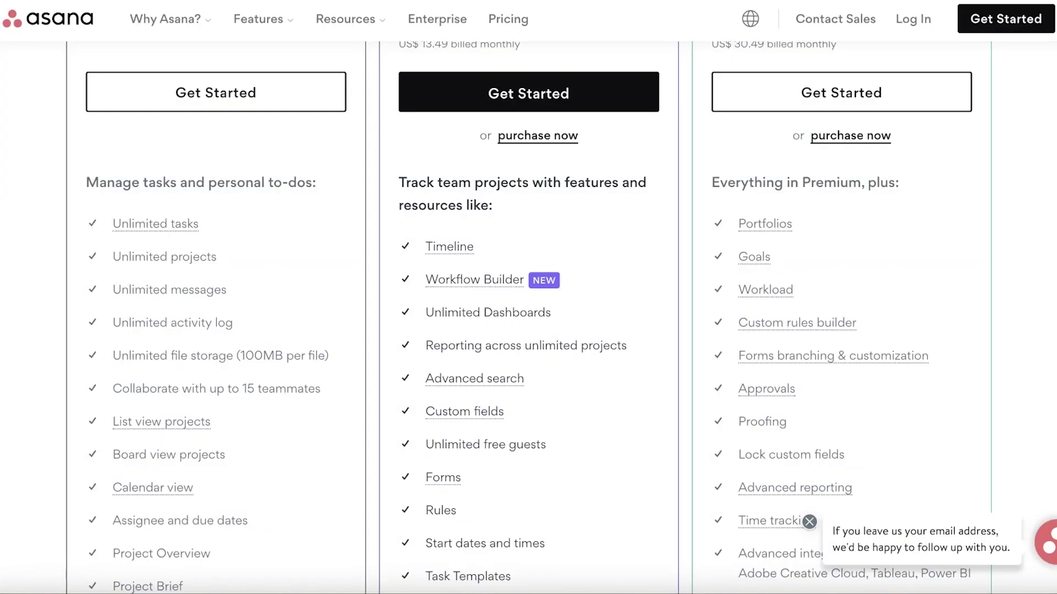
scroll(800, 192, "up", 6)
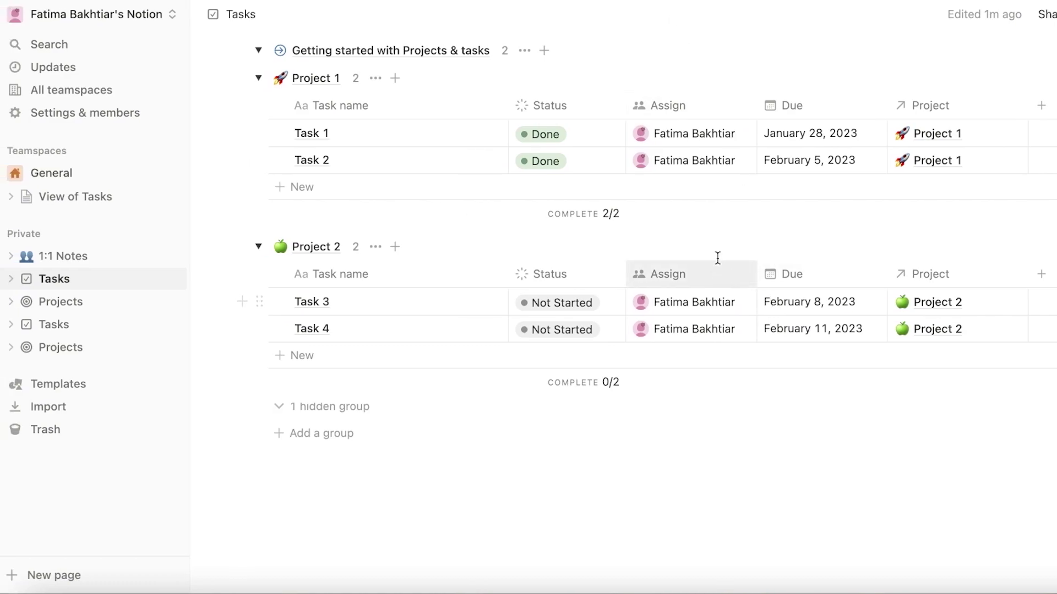
scroll(718, 257, "up", 1)
scroll(718, 257, "down", 1)
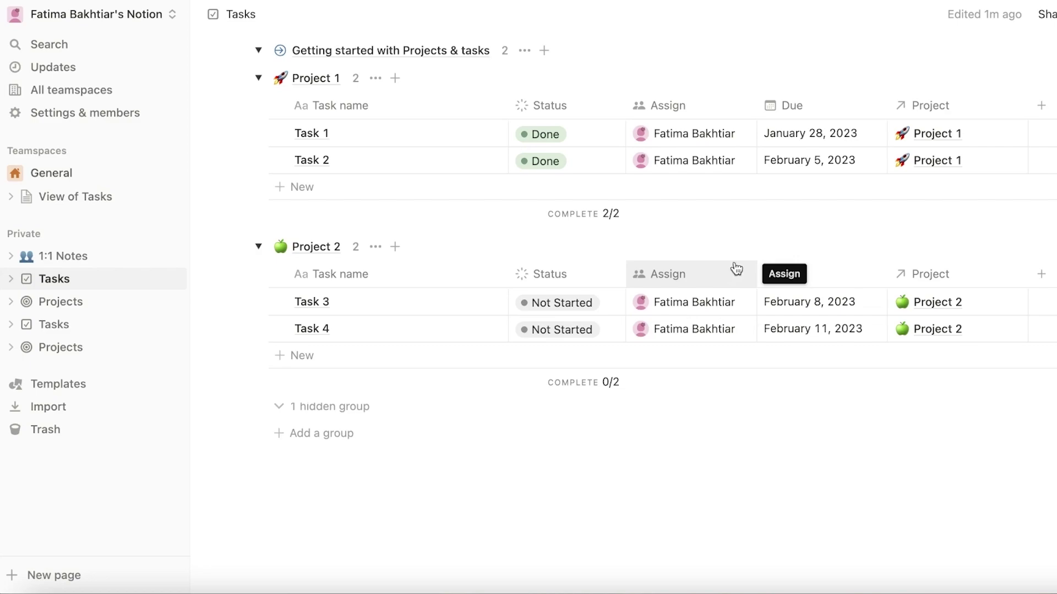
scroll(752, 259, "up", 5)
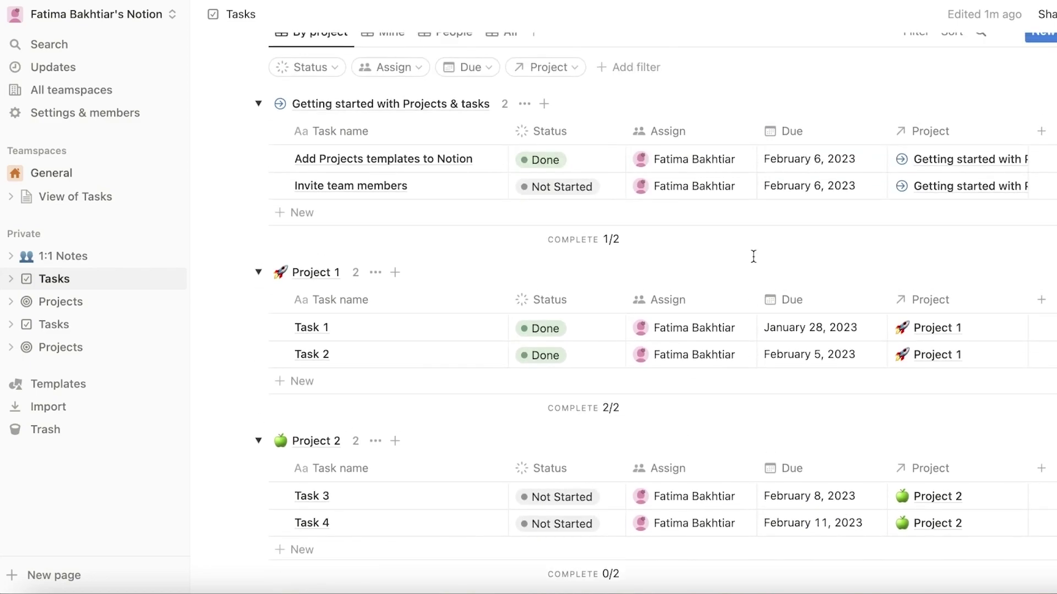
mouse_move(757, 253)
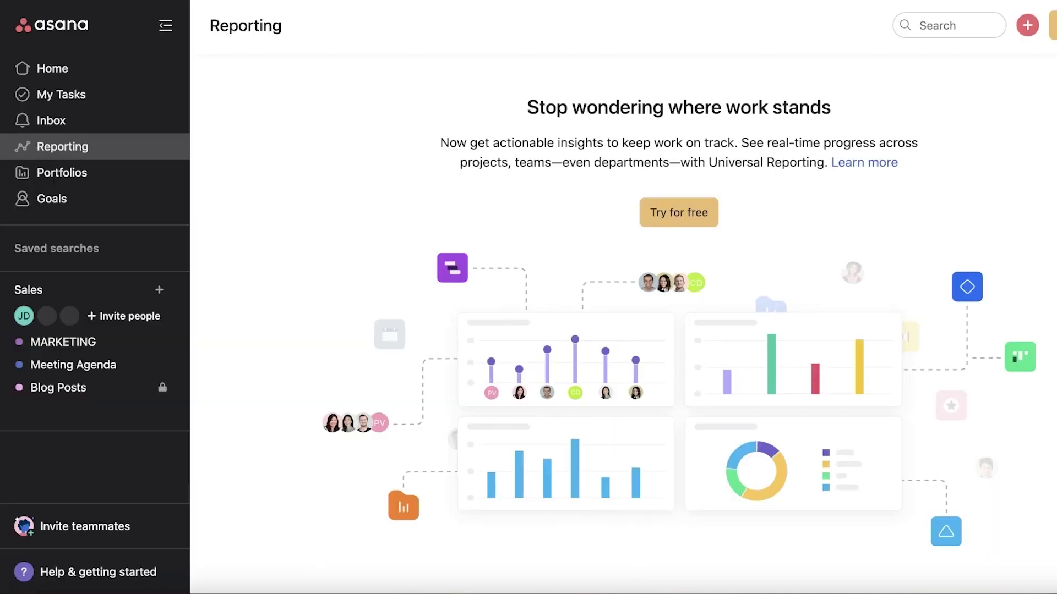
- Switch to Asana's Home dashboard with My Priorities and the Blog Posts, Meeting Agenda and MARKETING projects
left_click(70, 74)
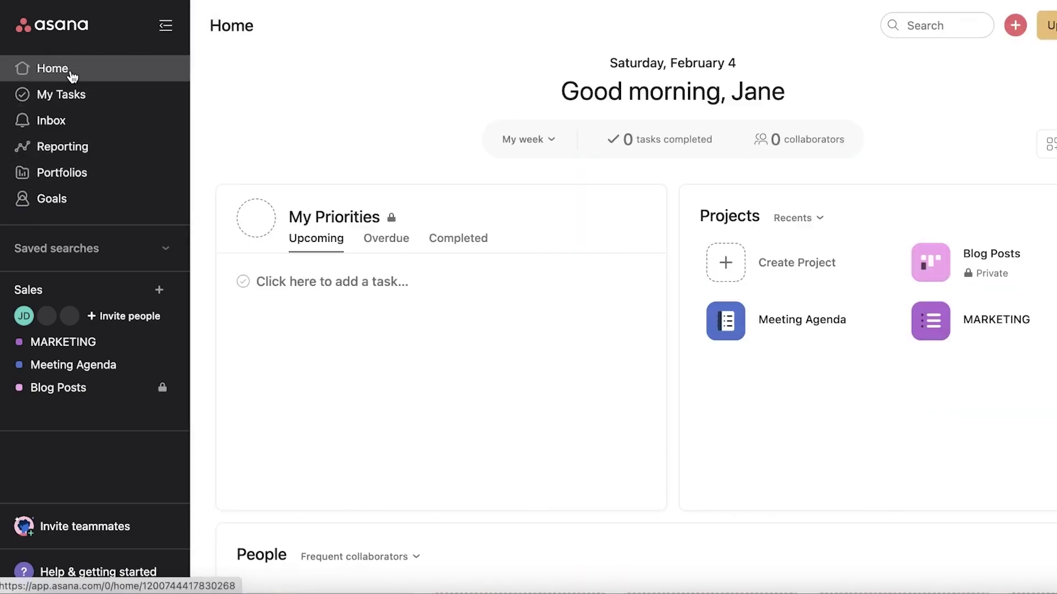